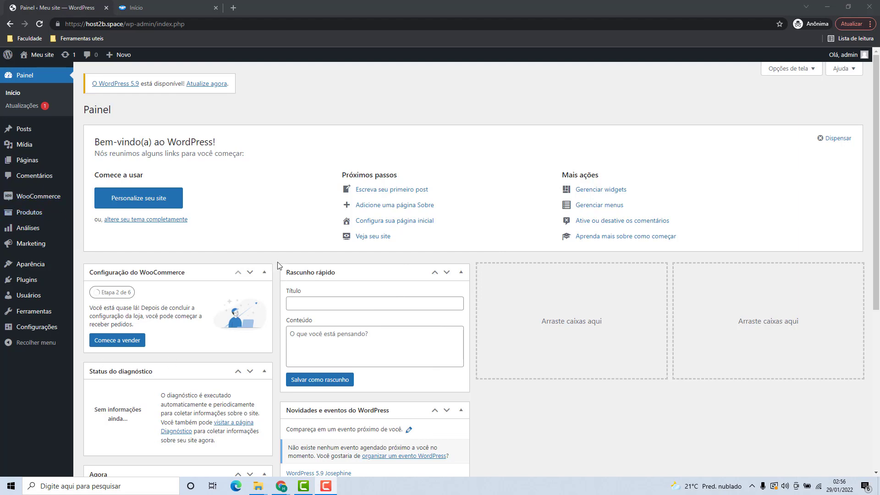
{"action": "left_click", "coordinate": [163, 12]}
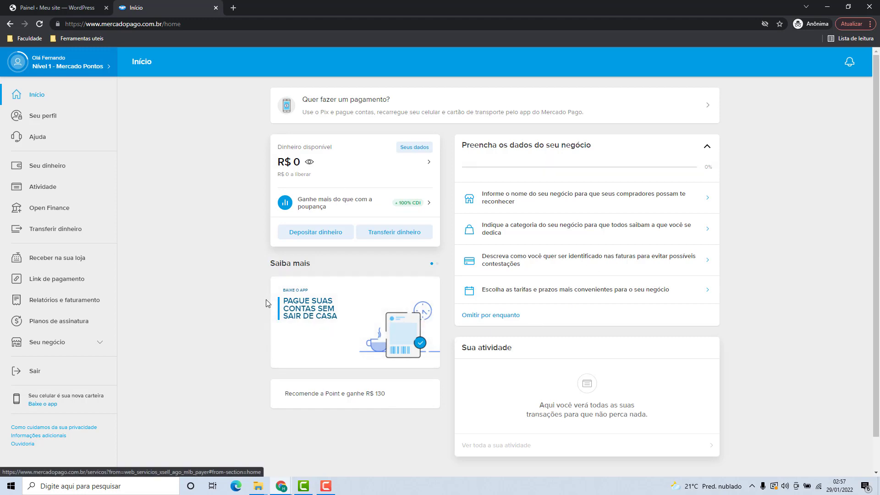
{"action": "left_click", "coordinate": [63, 14]}
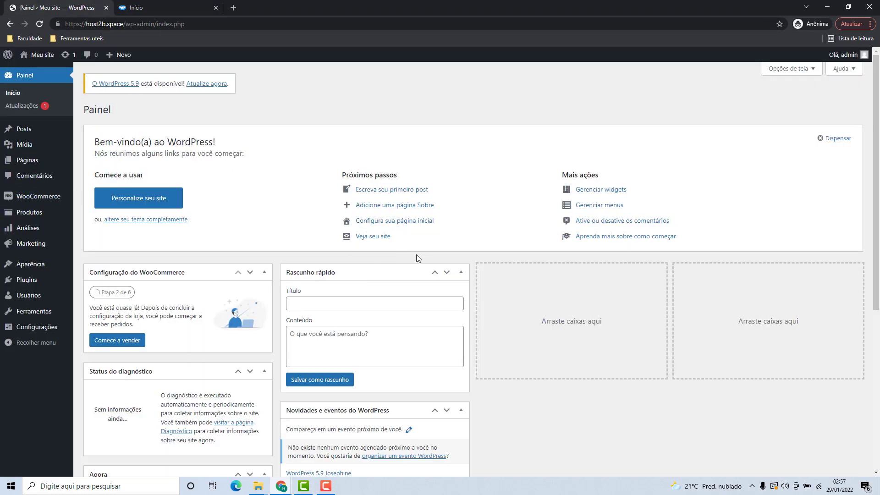
Open the page for adding new WordPress plugins and search the directory for "mercado pago"
{"action": "mouse_move", "coordinate": [9, 281]}
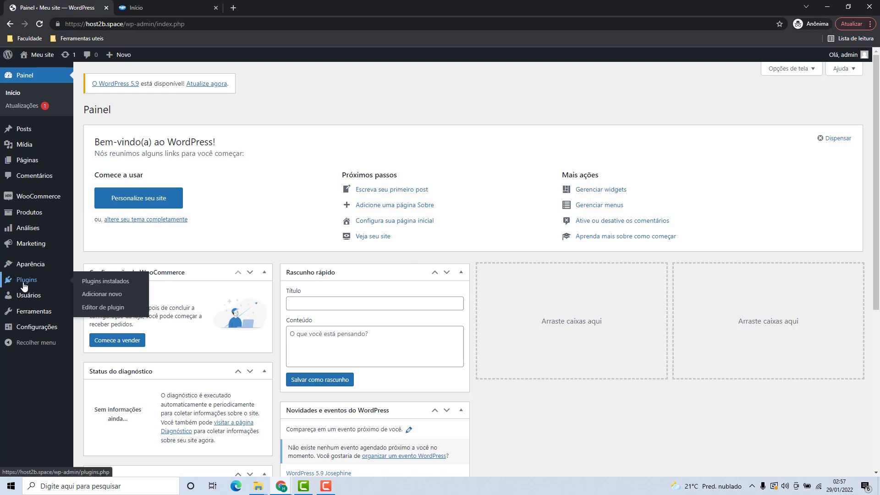
{"action": "left_click", "coordinate": [25, 280]}
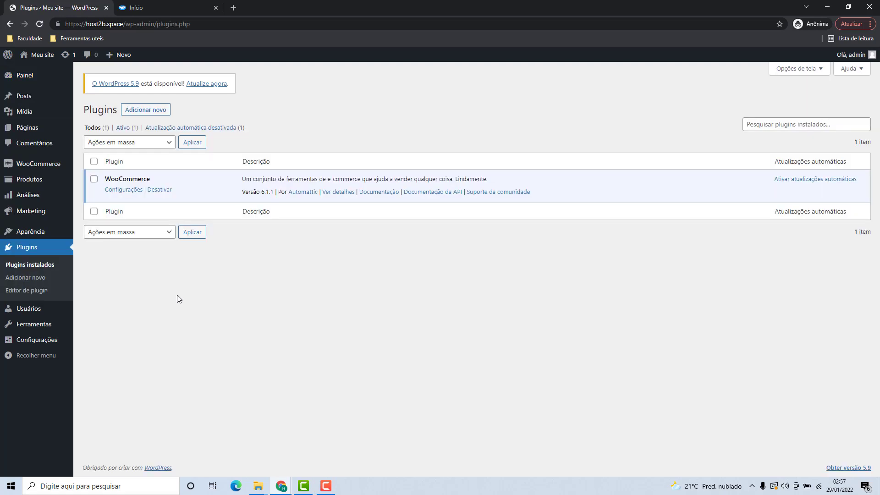
{"action": "left_click", "coordinate": [155, 116]}
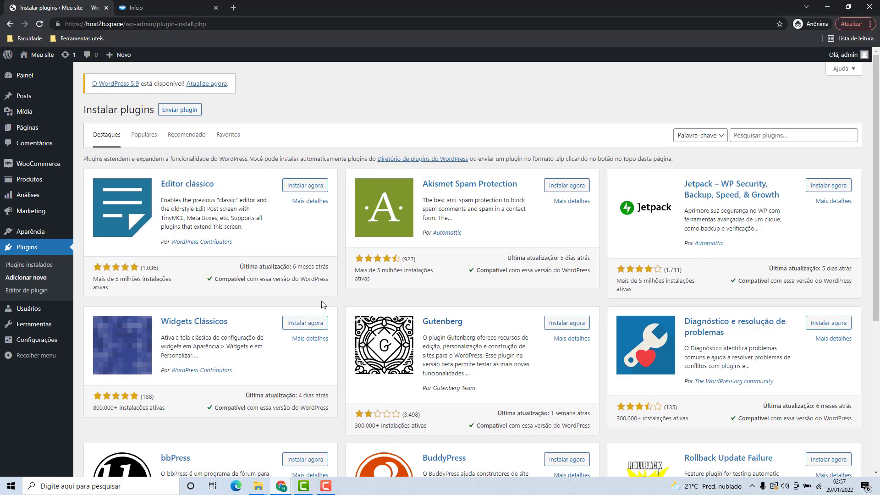
{"action": "scroll", "coordinate": [502, 175], "scroll_direction": "down", "scroll_amount": 5}
{"action": "scroll", "coordinate": [486, 326], "scroll_direction": "up", "scroll_amount": 5}
{"action": "left_click", "coordinate": [736, 138]}
{"action": "type", "text": "mercado pago"}
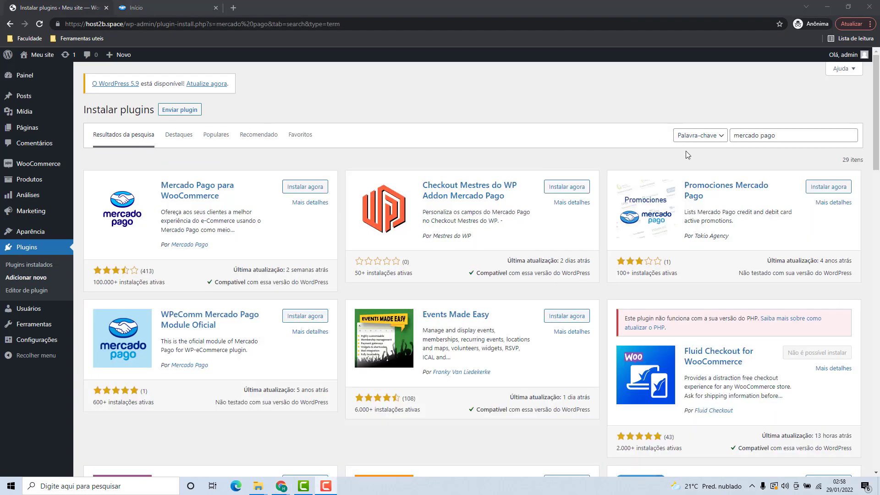
Install and activate the Mercado Pago para WooCommerce plugin from the search results
{"action": "scroll", "coordinate": [550, 222], "scroll_direction": "down", "scroll_amount": 9}
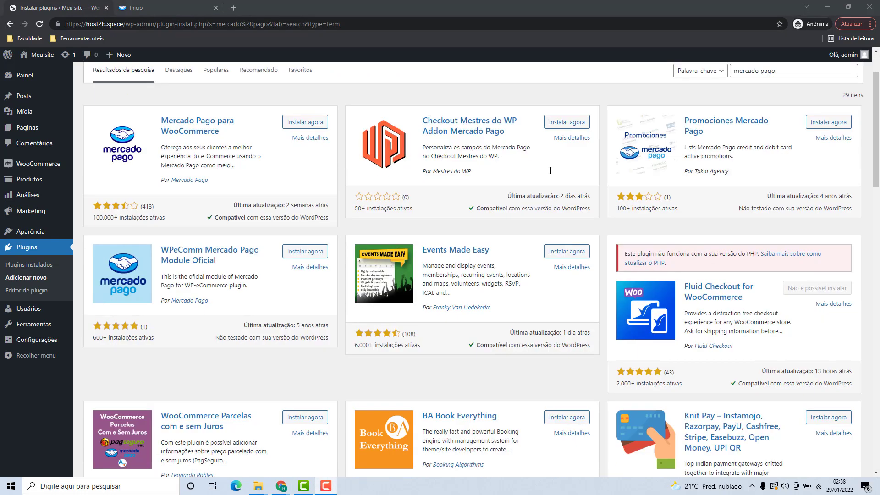
{"action": "scroll", "coordinate": [581, 224], "scroll_direction": "up", "scroll_amount": 9}
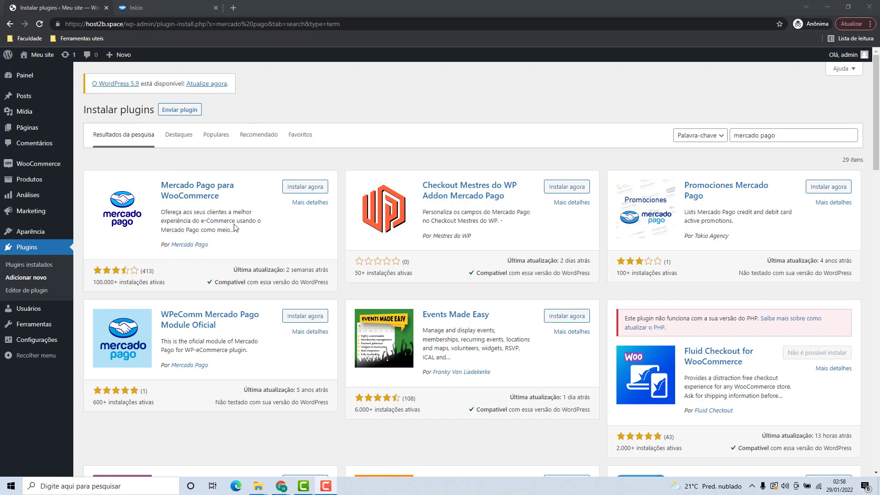
{"action": "left_click", "coordinate": [300, 186]}
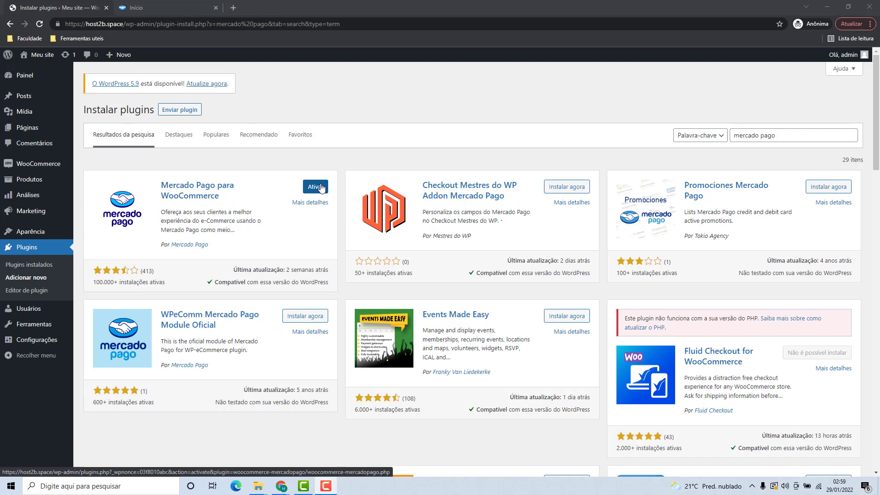
{"action": "left_click", "coordinate": [321, 188]}
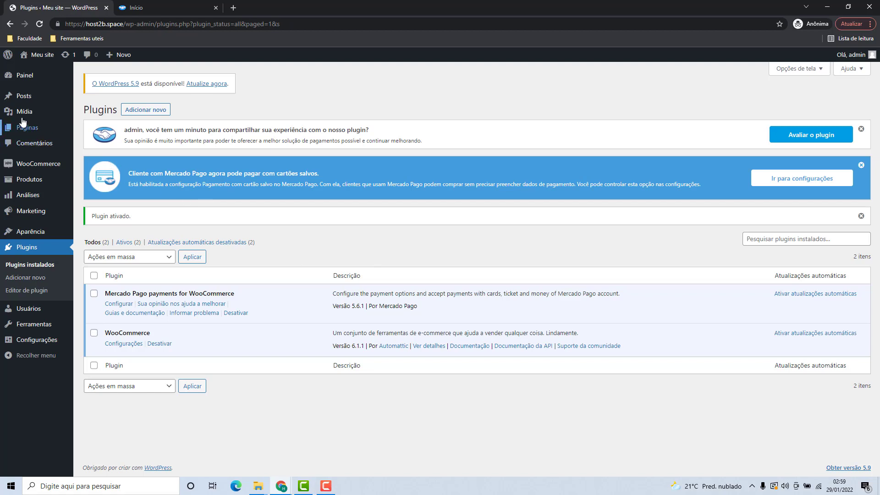
Open the WooCommerce payment settings and the configuration of Mercado Pago - Checkout personalizado for credit cards (Pague com cartões de crédito)
{"action": "mouse_move", "coordinate": [18, 165]}
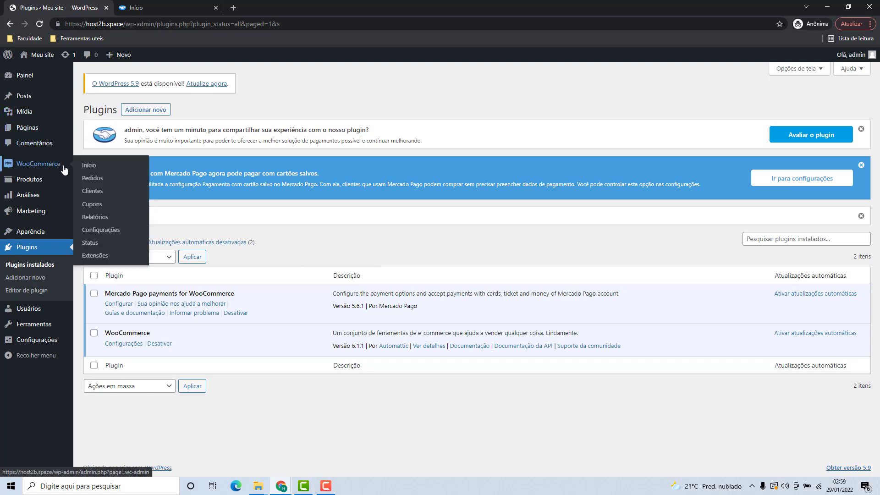
{"action": "left_click", "coordinate": [103, 232]}
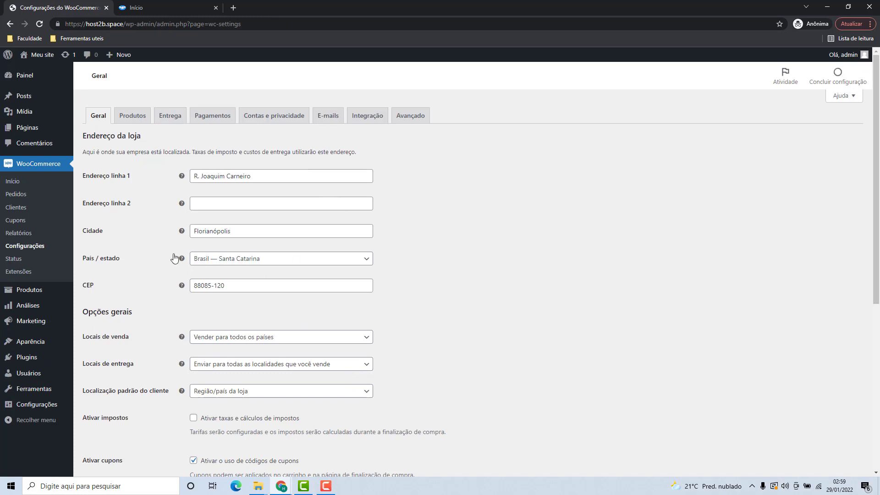
{"action": "left_click", "coordinate": [212, 120]}
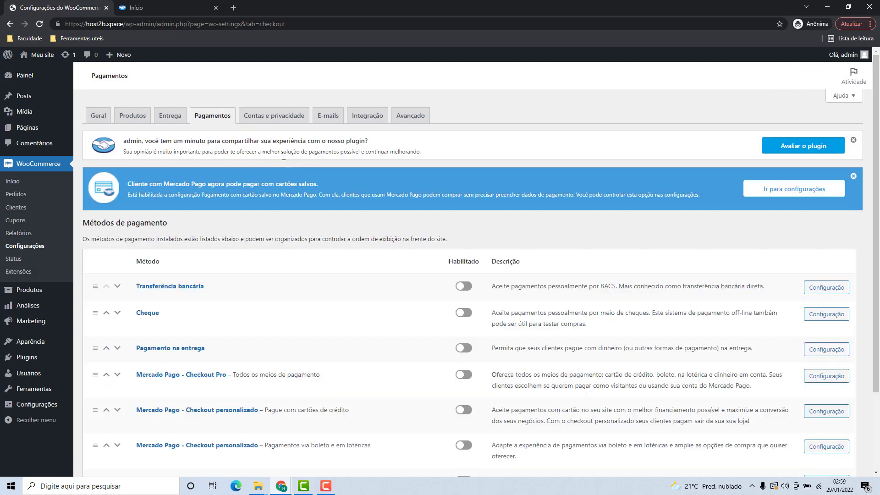
{"action": "scroll", "coordinate": [296, 176], "scroll_direction": "down", "scroll_amount": 2}
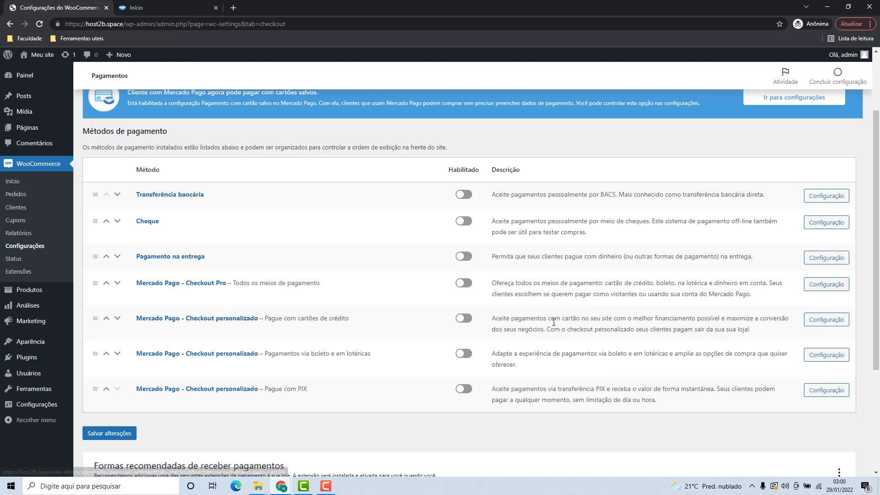
{"action": "left_click", "coordinate": [821, 323]}
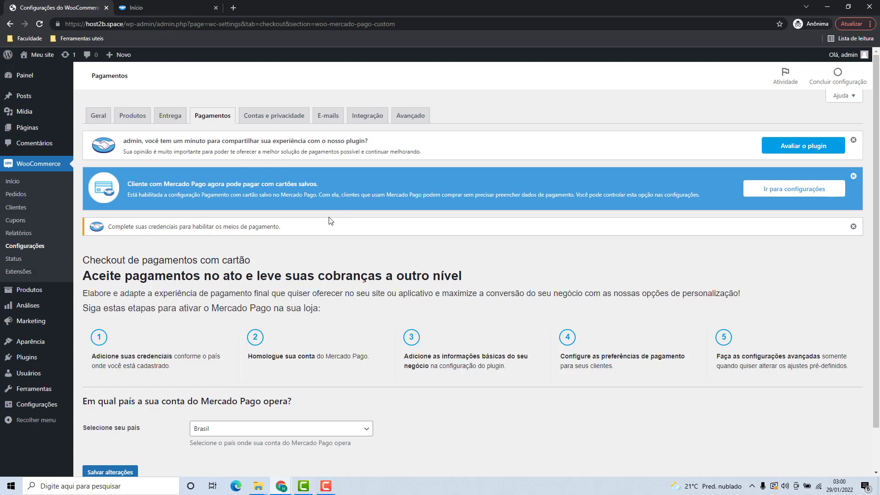
Select Brasil as the country where the Mercado Pago account operates and save the changes
{"action": "scroll", "coordinate": [327, 221], "scroll_direction": "down", "scroll_amount": 1}
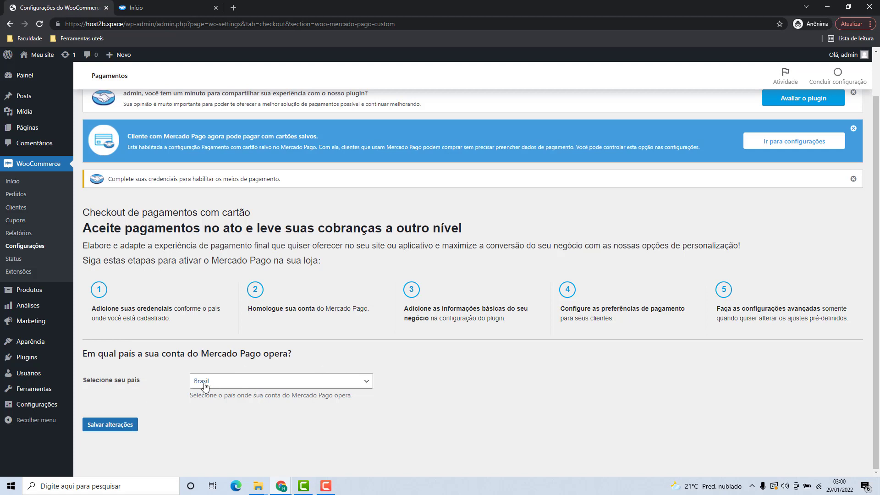
{"action": "left_click", "coordinate": [268, 382]}
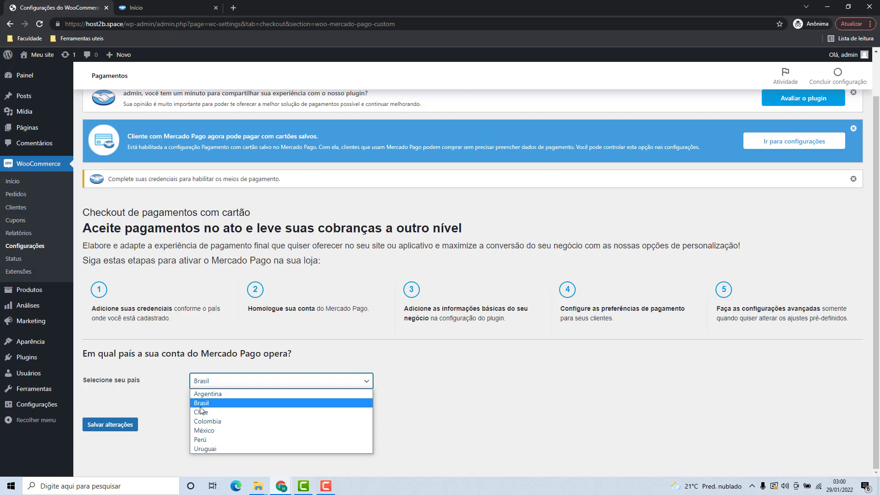
{"action": "left_click", "coordinate": [198, 403]}
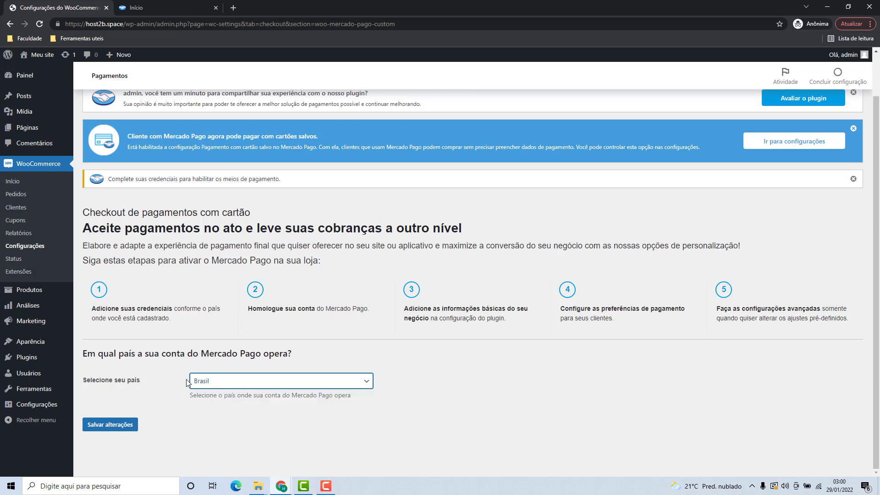
{"action": "left_click", "coordinate": [110, 424]}
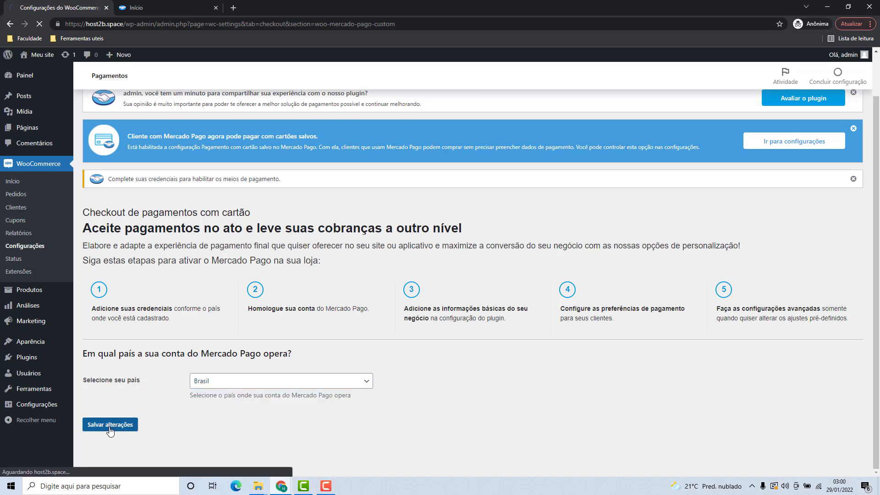
Follow the plugin's credentials lookup to Mercado Pago Developers and continue past the introduction to the application creation form
{"action": "scroll", "coordinate": [134, 300], "scroll_direction": "down", "scroll_amount": 3}
{"action": "scroll", "coordinate": [134, 300], "scroll_direction": "down", "scroll_amount": 3}
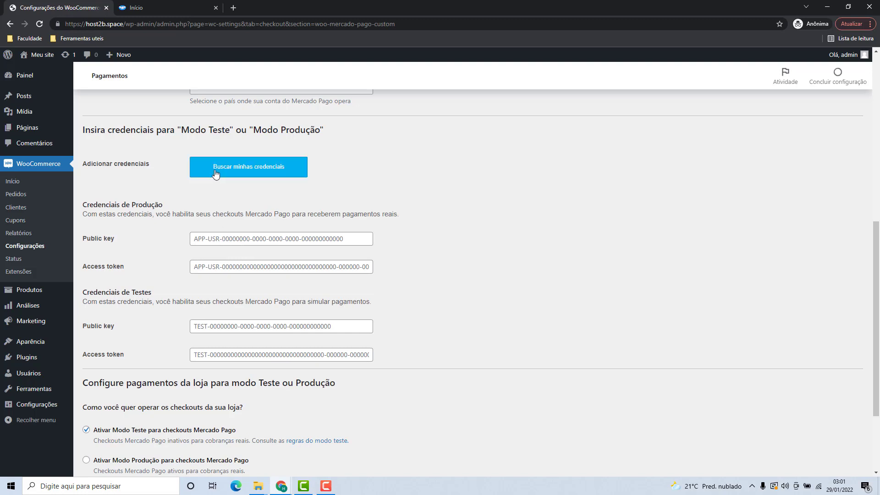
{"action": "left_click", "coordinate": [241, 173]}
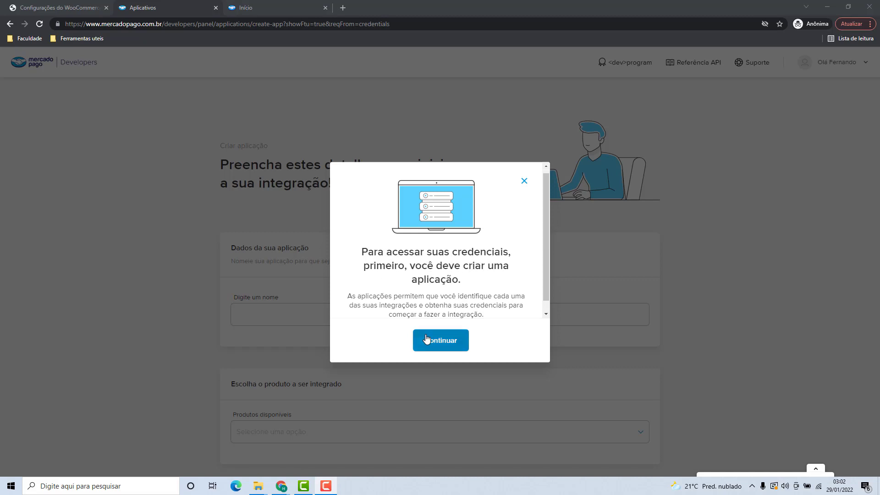
{"action": "left_click", "coordinate": [449, 342]}
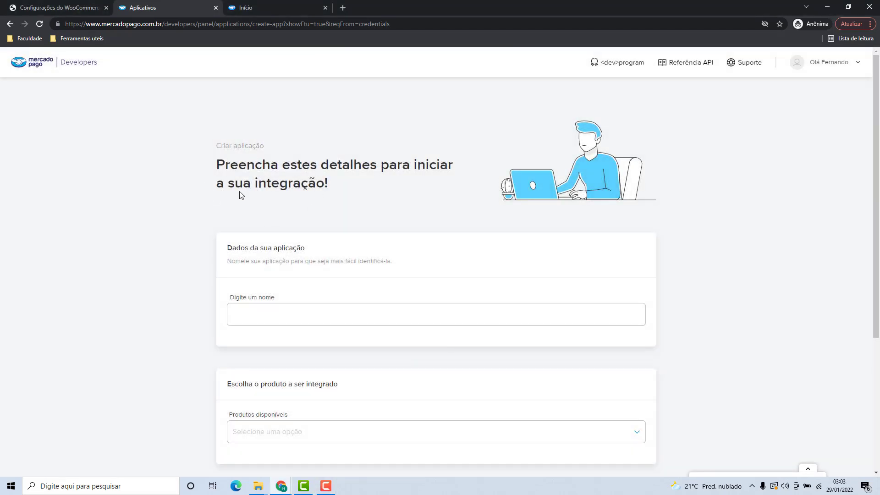
Name the new Mercado Pago application Host2b
{"action": "scroll", "coordinate": [210, 187], "scroll_direction": "down", "scroll_amount": 1}
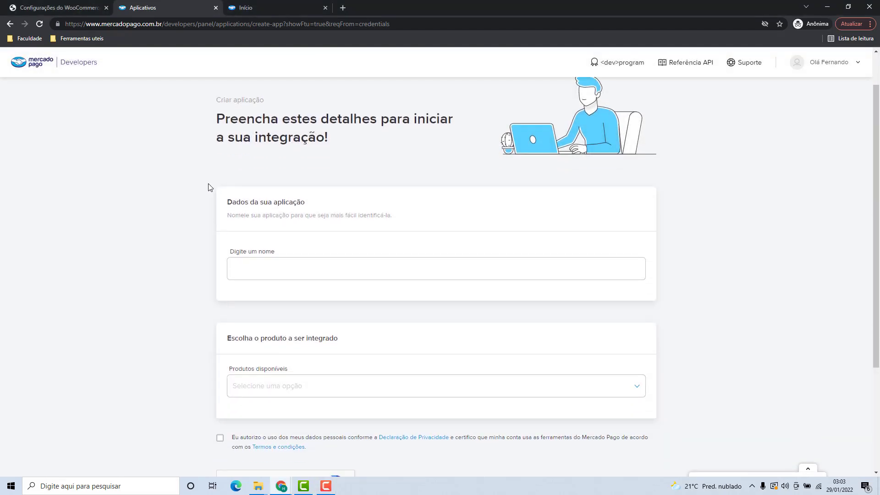
{"action": "scroll", "coordinate": [209, 187], "scroll_direction": "down", "scroll_amount": 1}
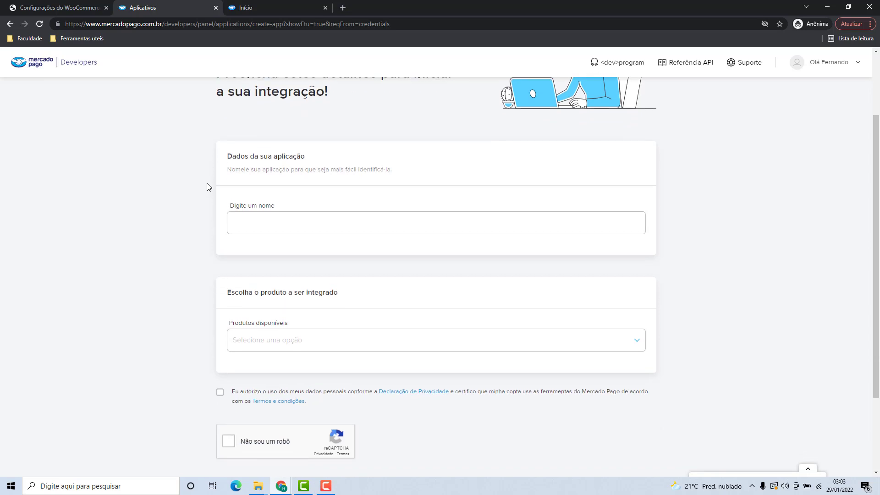
{"action": "left_click", "coordinate": [251, 223]}
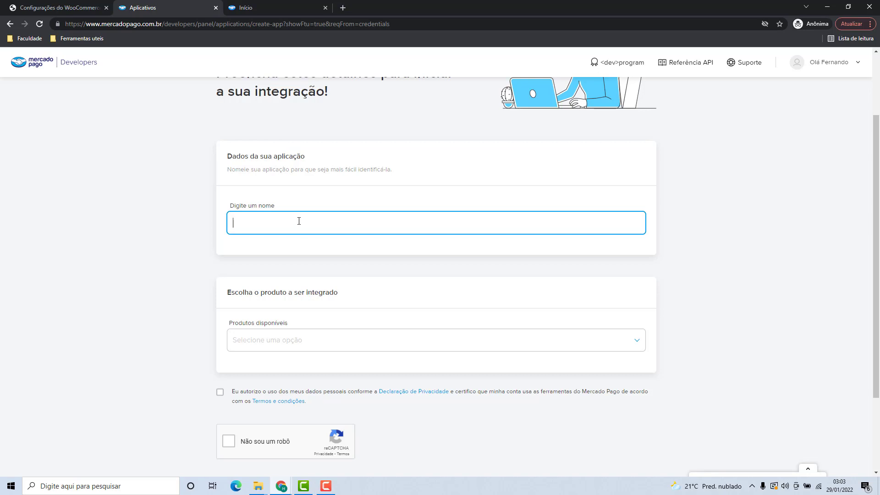
{"action": "type", "text": "Host2b"}
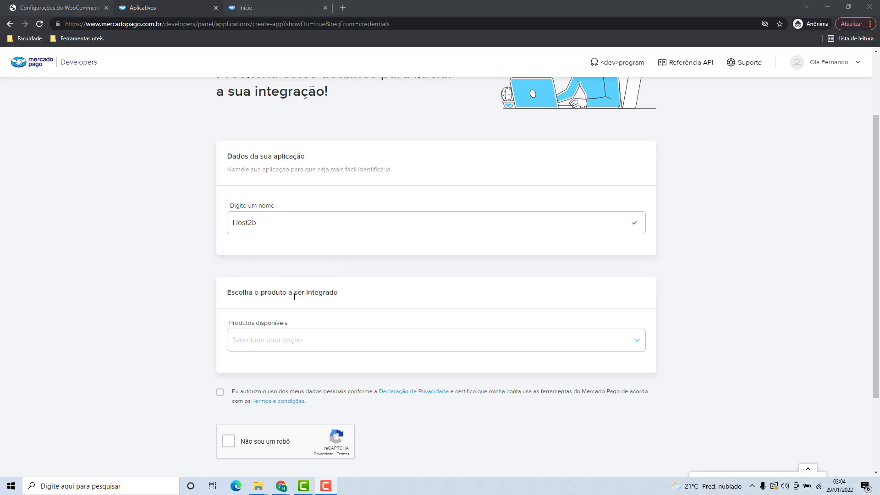
Choose WooCommerce as the product to integrate with the application
{"action": "scroll", "coordinate": [315, 293], "scroll_direction": "down", "scroll_amount": 1}
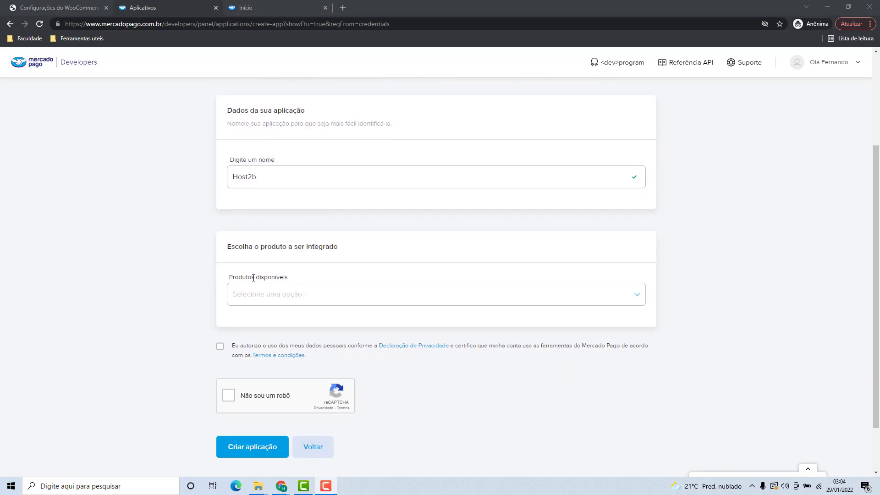
{"action": "left_click", "coordinate": [262, 296]}
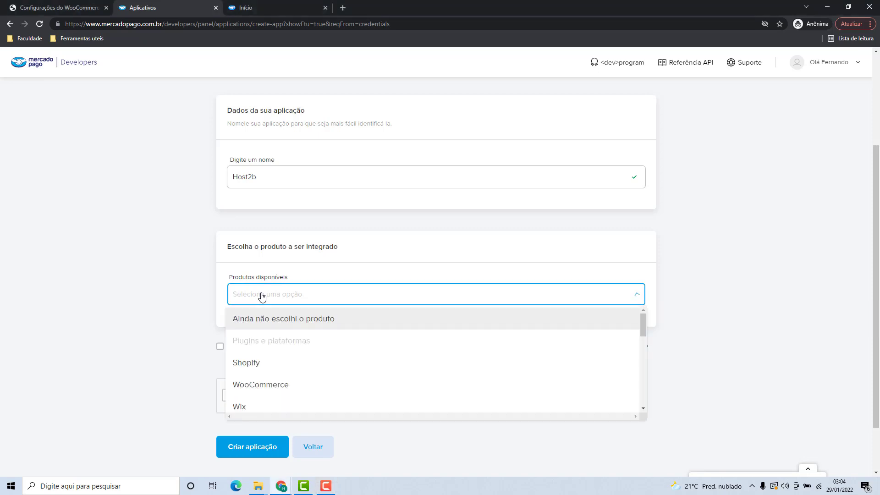
{"action": "scroll", "coordinate": [264, 334], "scroll_direction": "down", "scroll_amount": 5}
{"action": "scroll", "coordinate": [268, 342], "scroll_direction": "down", "scroll_amount": 2}
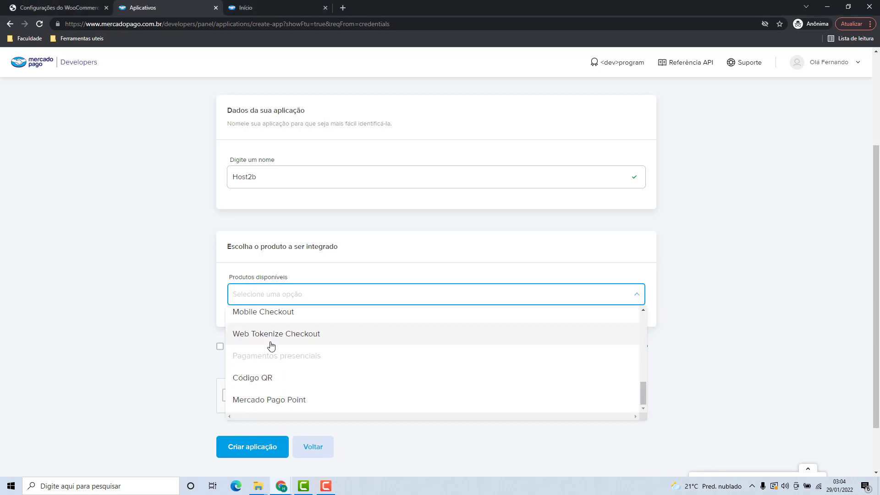
{"action": "scroll", "coordinate": [281, 382], "scroll_direction": "up", "scroll_amount": 2}
{"action": "scroll", "coordinate": [281, 381], "scroll_direction": "up", "scroll_amount": 6}
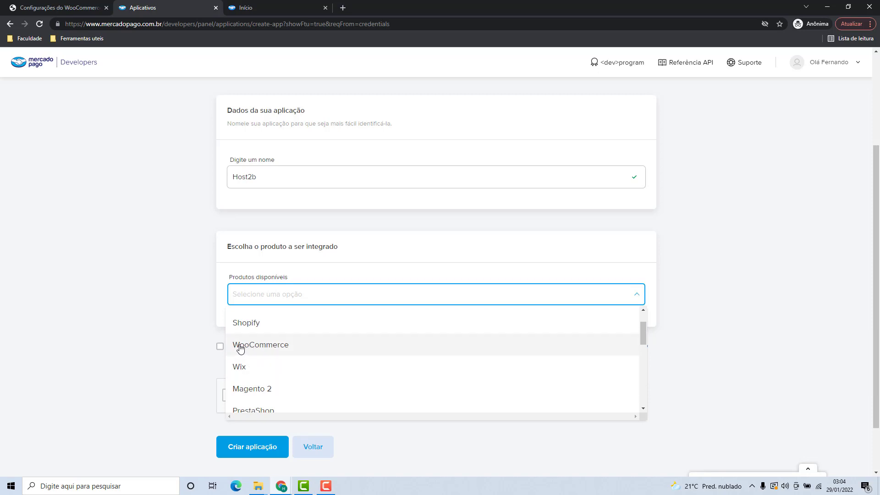
{"action": "left_click", "coordinate": [251, 348]}
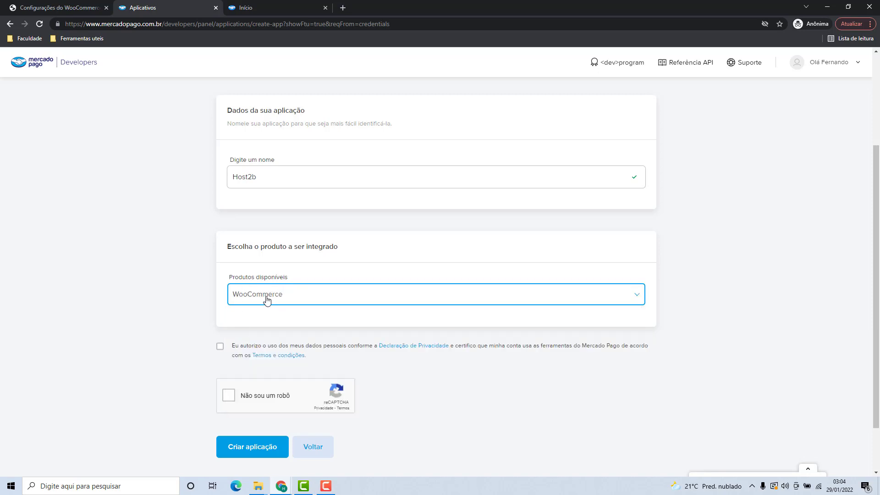
Authorize the use of personal data under the privacy statement and terms, and complete the "Não sou um robô" check
{"action": "scroll", "coordinate": [264, 297], "scroll_direction": "down", "scroll_amount": 1}
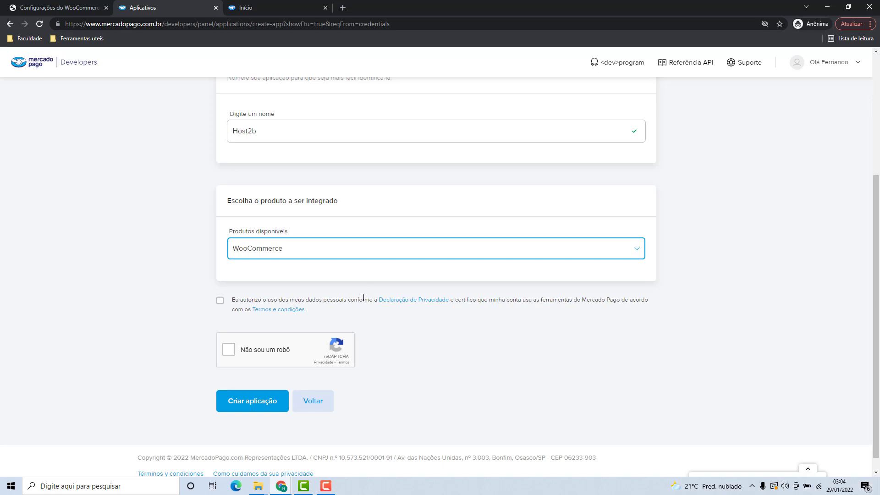
{"action": "left_click", "coordinate": [220, 300]}
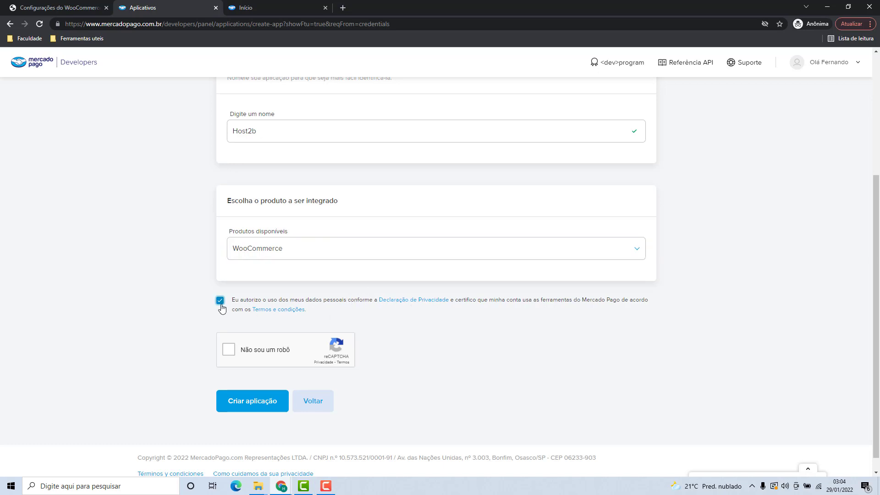
{"action": "scroll", "coordinate": [173, 318], "scroll_direction": "down", "scroll_amount": 1}
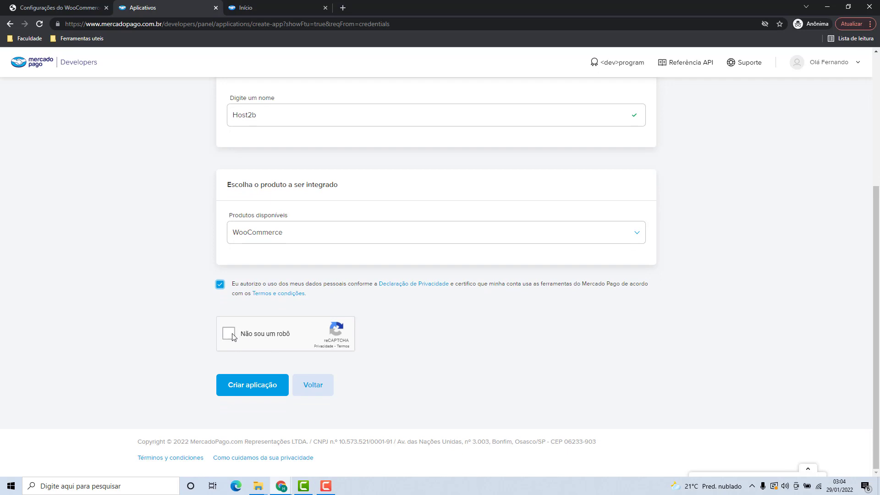
{"action": "left_click", "coordinate": [231, 336]}
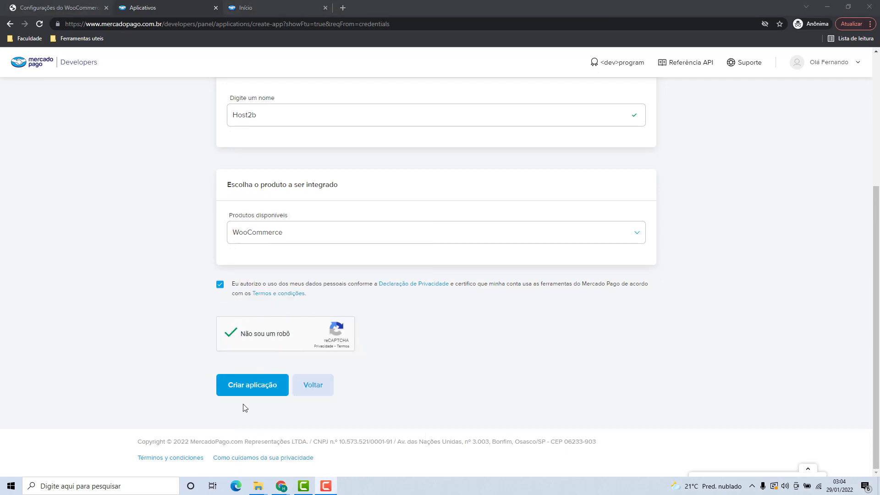
Create the application and choose Eletrônica, áudio e vídeo as the industry in the credentials activation form
{"action": "left_click", "coordinate": [245, 392]}
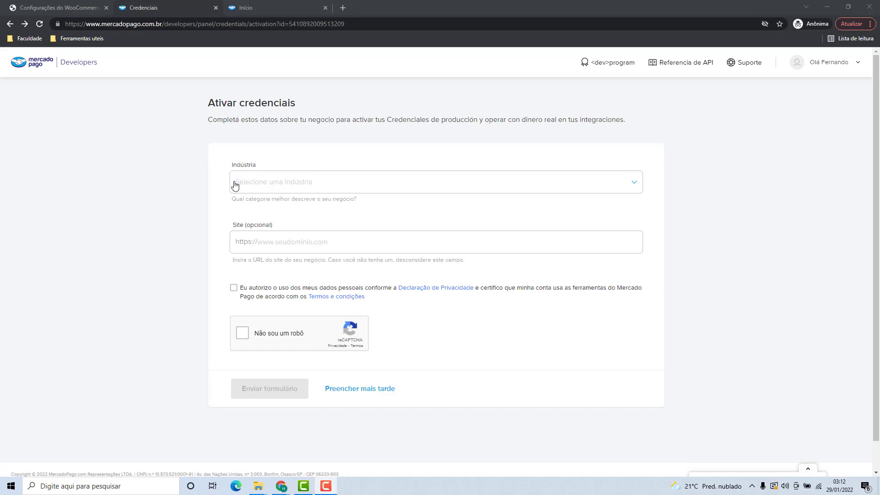
{"action": "left_click", "coordinate": [255, 184]}
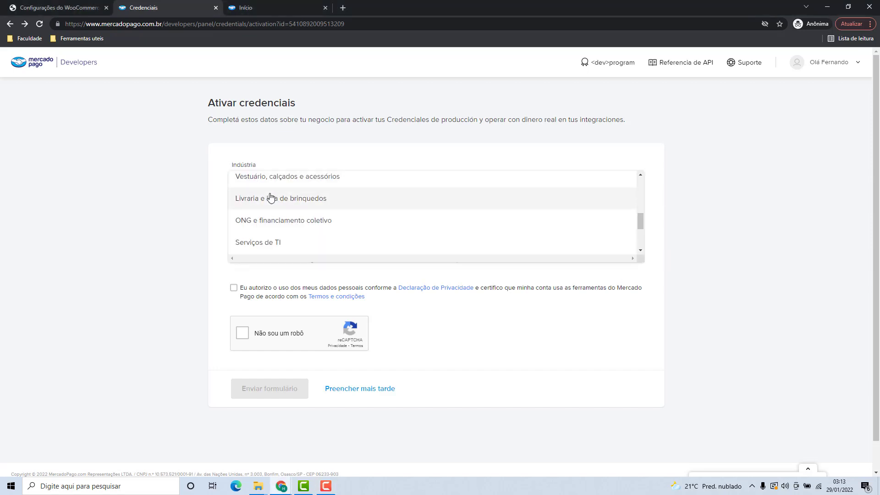
{"action": "scroll", "coordinate": [271, 197], "scroll_direction": "up", "scroll_amount": 5}
{"action": "scroll", "coordinate": [252, 199], "scroll_direction": "down", "scroll_amount": 3}
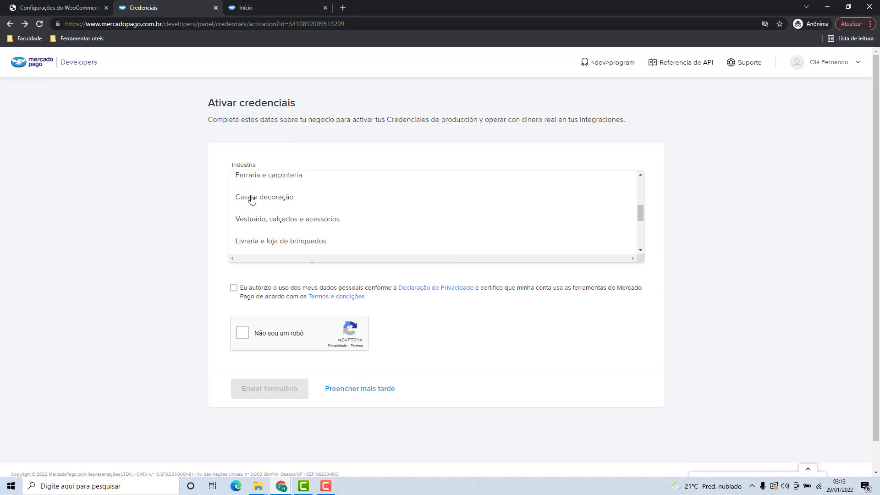
{"action": "scroll", "coordinate": [251, 199], "scroll_direction": "down", "scroll_amount": 3}
{"action": "scroll", "coordinate": [258, 245], "scroll_direction": "up", "scroll_amount": 1}
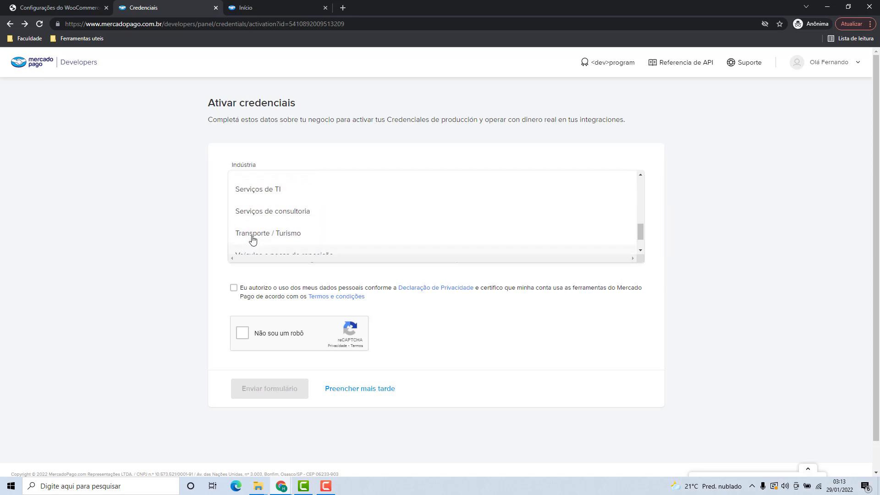
{"action": "scroll", "coordinate": [252, 239], "scroll_direction": "up", "scroll_amount": 10}
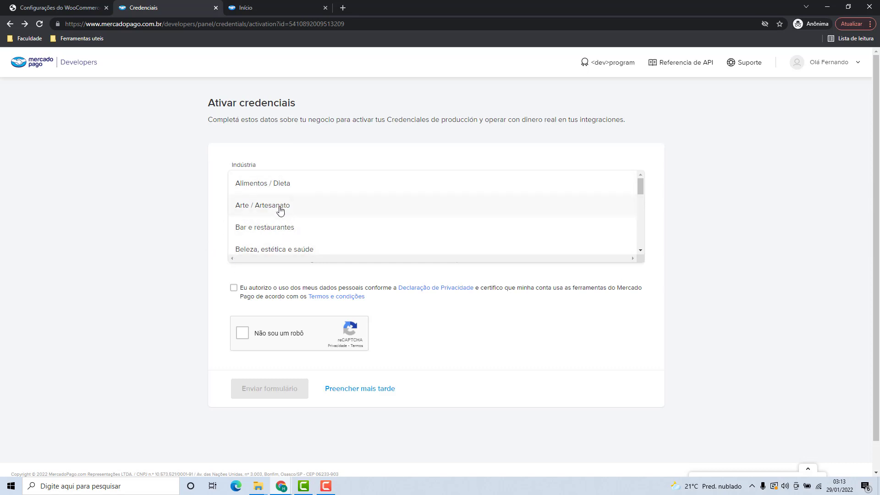
{"action": "scroll", "coordinate": [284, 209], "scroll_direction": "down", "scroll_amount": 10}
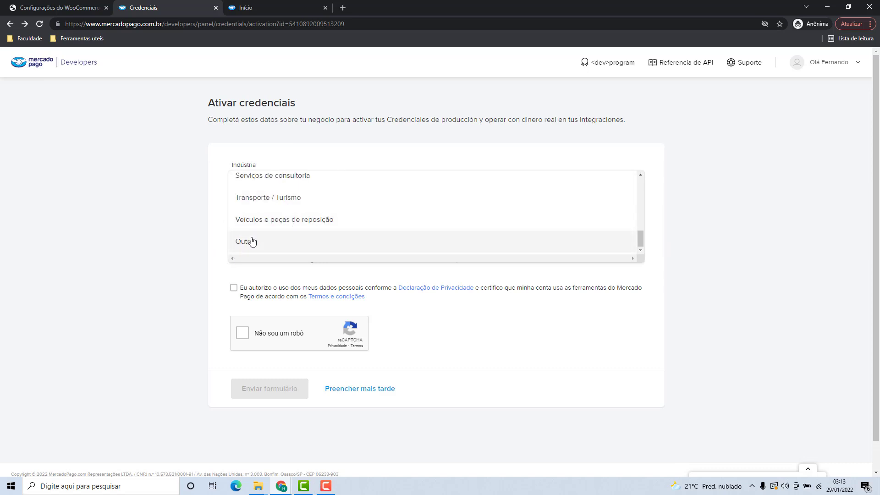
{"action": "scroll", "coordinate": [295, 239], "scroll_direction": "up", "scroll_amount": 2}
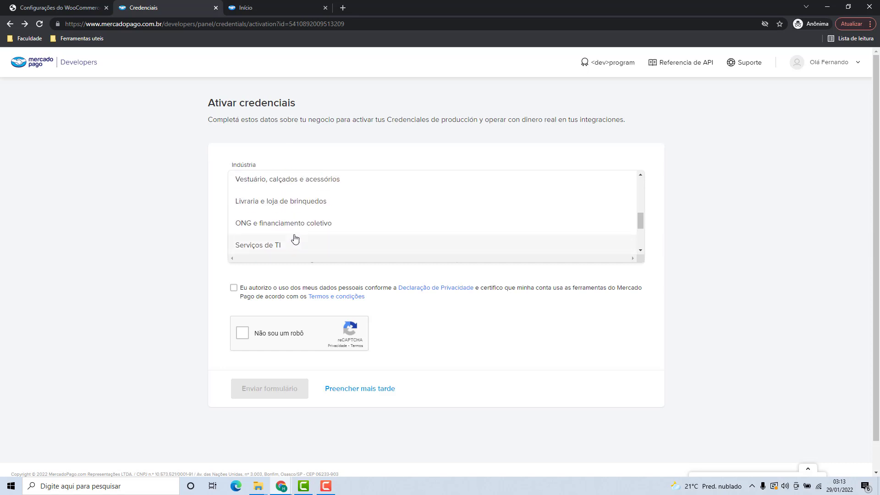
{"action": "scroll", "coordinate": [294, 239], "scroll_direction": "up", "scroll_amount": 2}
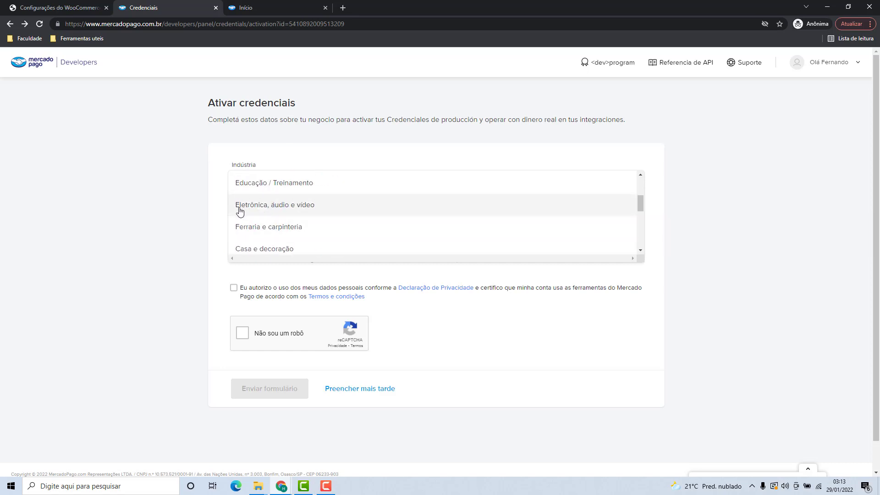
{"action": "left_click", "coordinate": [295, 213]}
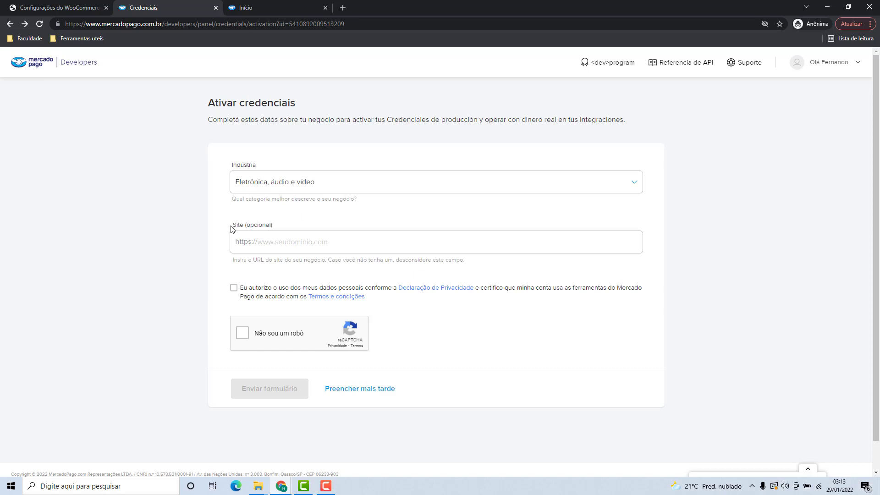
Enter host2b.space as the business website in the credentials activation form
{"action": "left_click", "coordinate": [259, 243]}
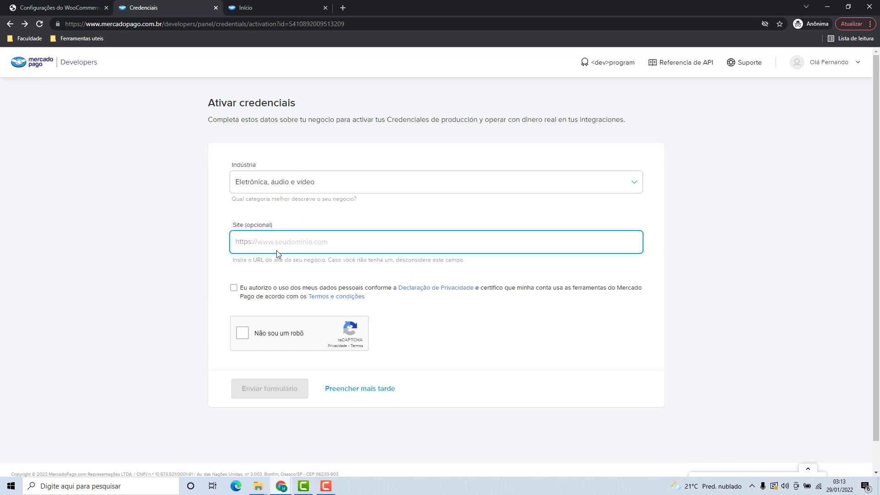
{"action": "type", "text": "host2"}
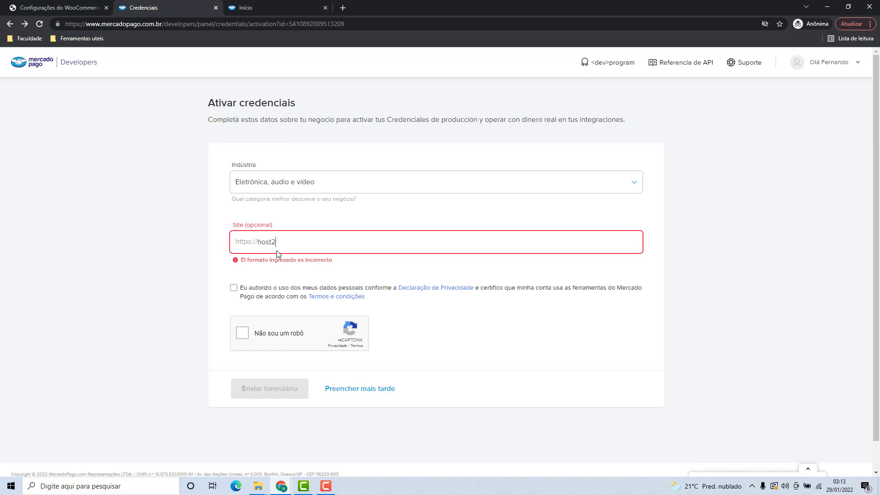
{"action": "type", "text": "b.space"}
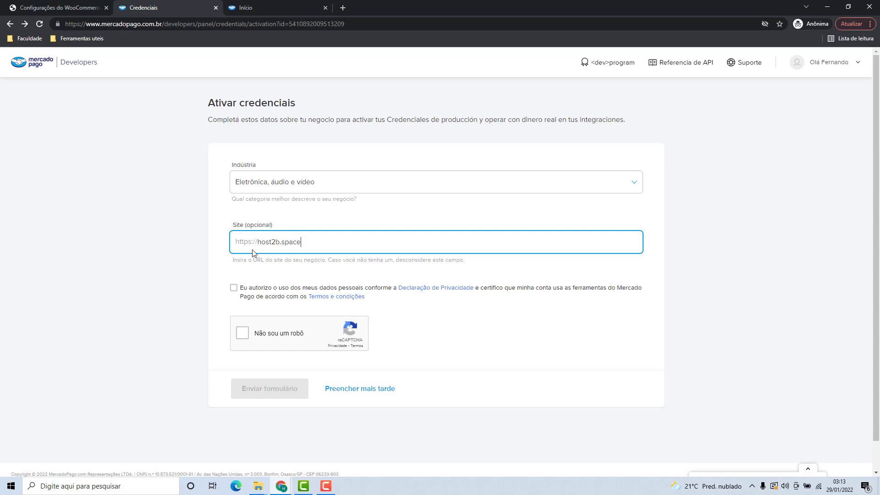
Authorize the use of personal data, complete the "Não sou um robô" check and submit the credentials activation form
{"action": "left_click", "coordinate": [233, 290]}
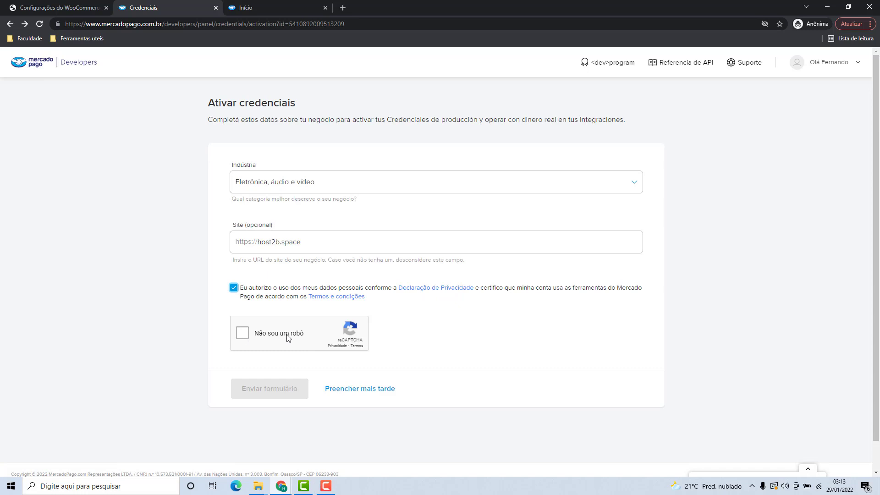
{"action": "left_click", "coordinate": [244, 337]}
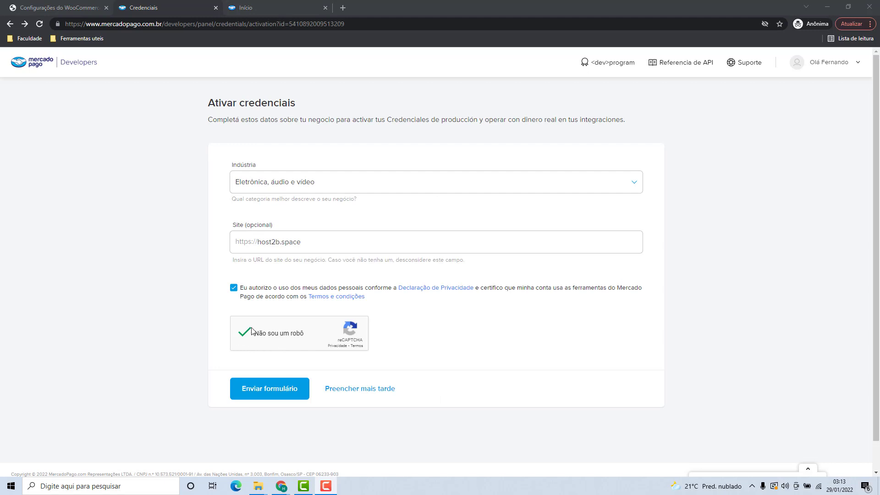
{"action": "left_click", "coordinate": [270, 389]}
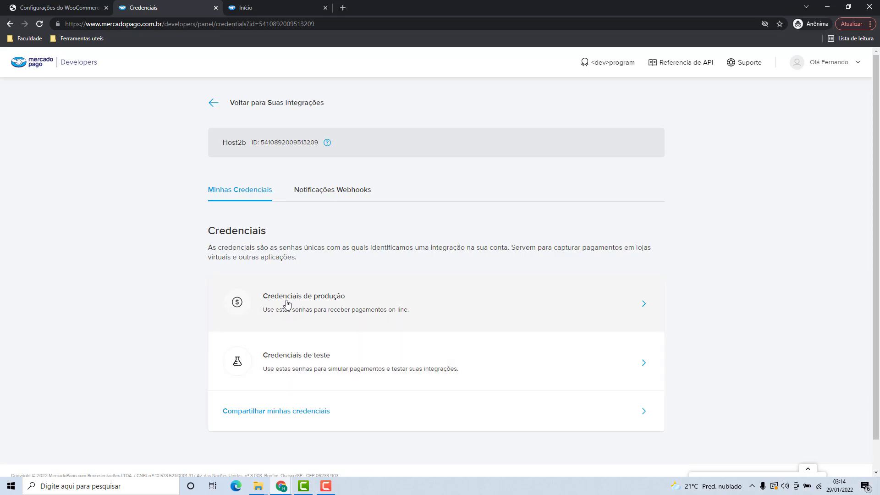
Open the application's production credentials and copy the public key into the production Public key field of the WooCommerce Mercado Pago settings
{"action": "left_click", "coordinate": [311, 305]}
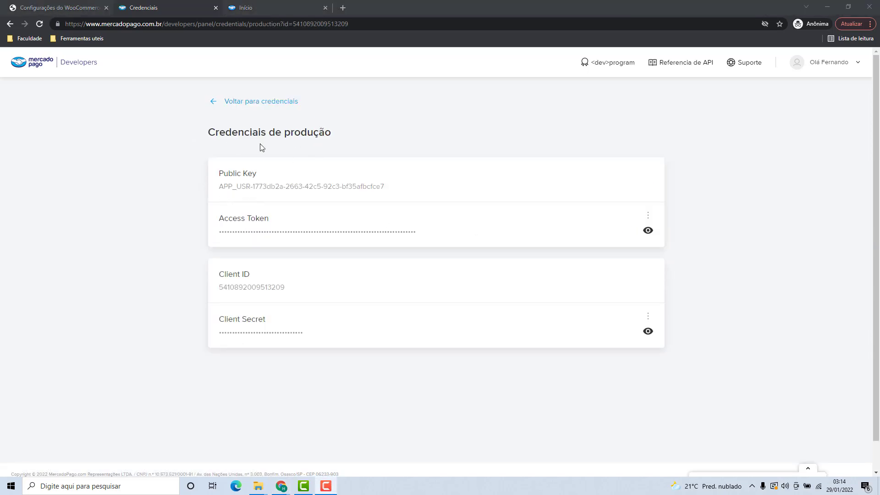
{"action": "mouse_move", "coordinate": [218, 176]}
{"action": "mouse_move", "coordinate": [231, 232]}
{"action": "mouse_move", "coordinate": [224, 179]}
{"action": "left_click_drag", "start_coordinate": [218, 189], "coordinate": [391, 192]}
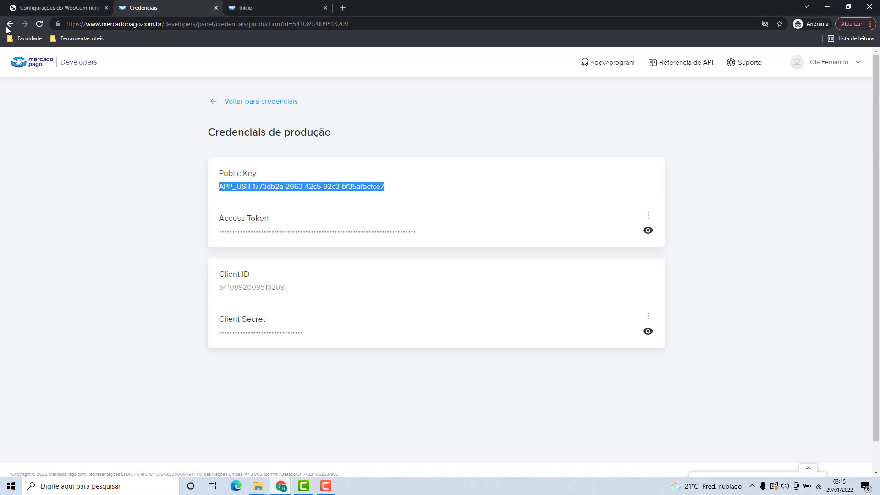
{"action": "left_click", "coordinate": [37, 8]}
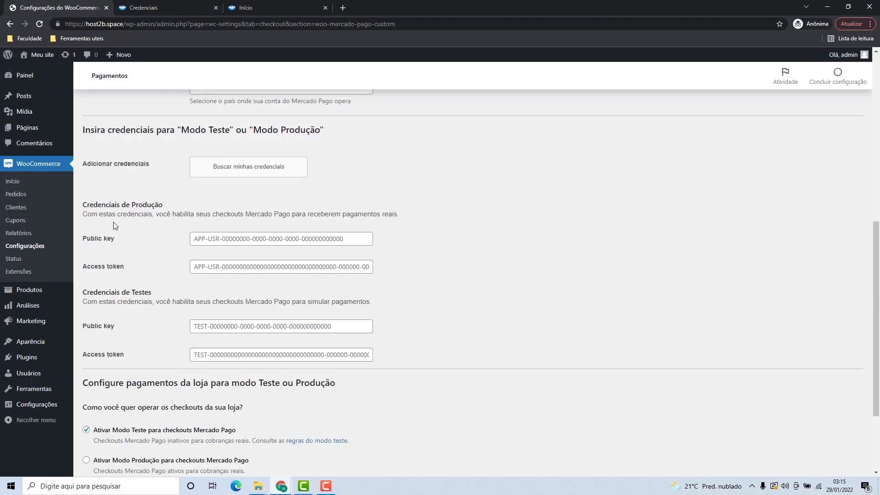
{"action": "left_click", "coordinate": [197, 239]}
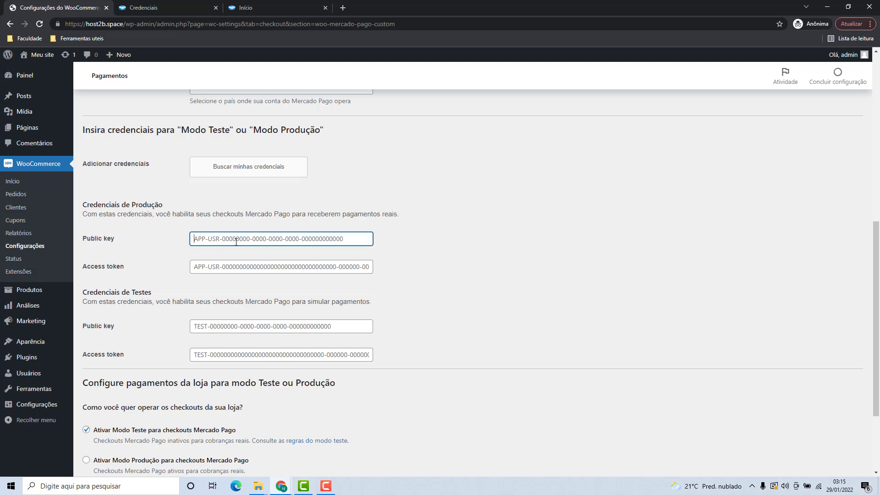
{"action": "key", "text": "ctrl+v"}
Reveal the production access token in Mercado Pago Developers and copy it into the production Access token field of the WooCommerce settings
{"action": "left_click", "coordinate": [141, 8]}
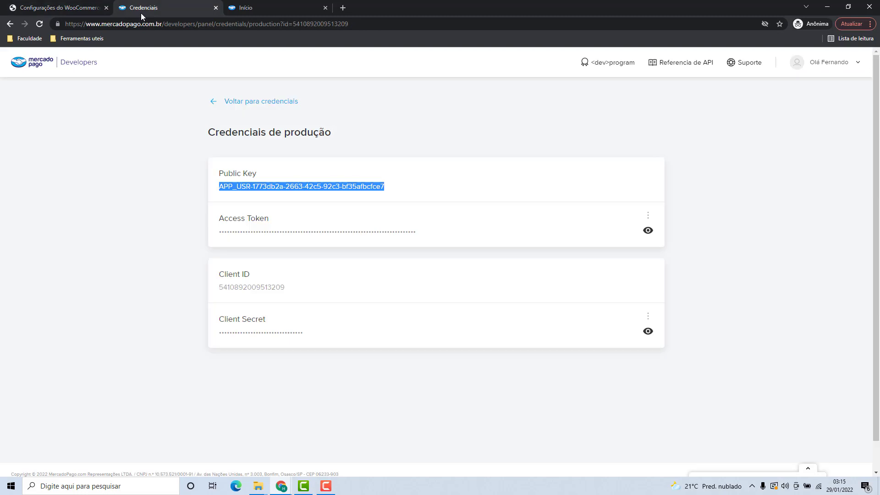
{"action": "left_click", "coordinate": [647, 230]}
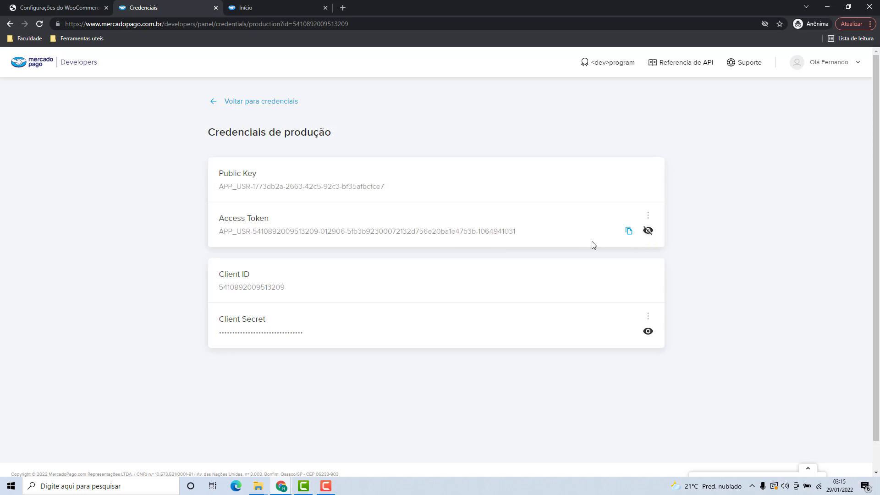
{"action": "left_click_drag", "start_coordinate": [220, 232], "coordinate": [523, 233]}
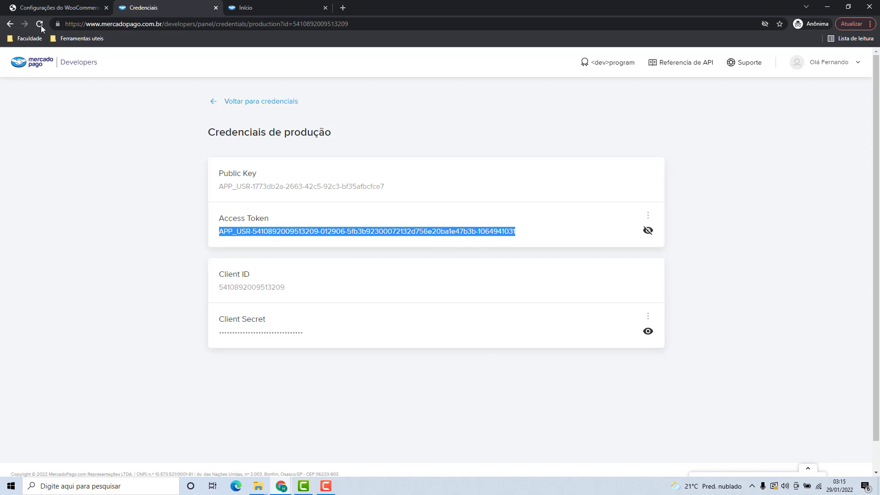
{"action": "left_click", "coordinate": [39, 9]}
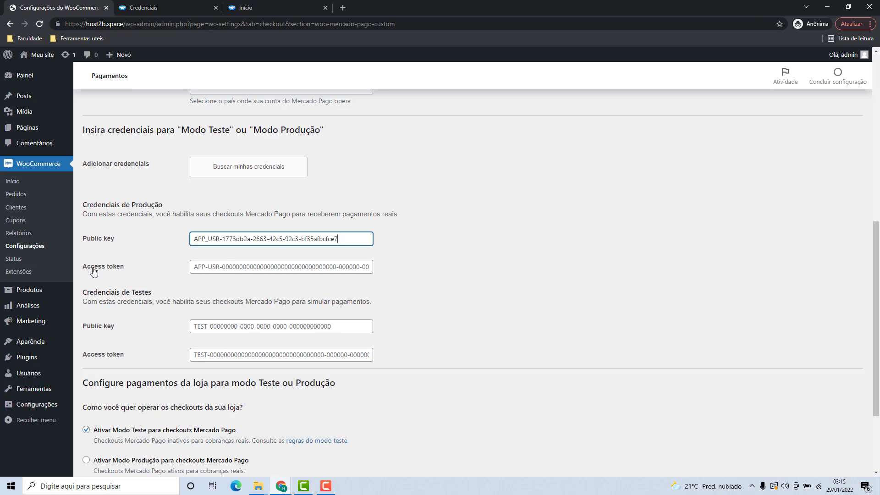
{"action": "left_click", "coordinate": [213, 268]}
{"action": "key", "text": "ctrl+v"}
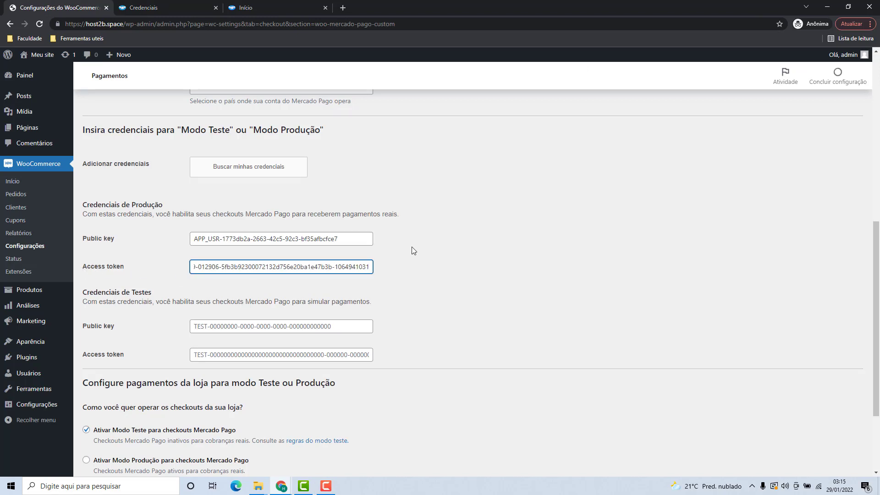
Activate production mode for the Mercado Pago checkouts and save the changes
{"action": "scroll", "coordinate": [378, 239], "scroll_direction": "down", "scroll_amount": 3}
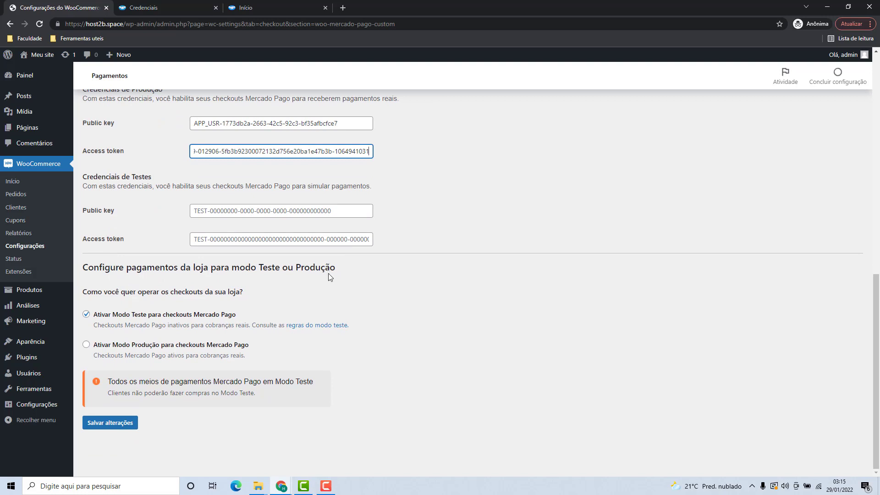
{"action": "left_click", "coordinate": [86, 345]}
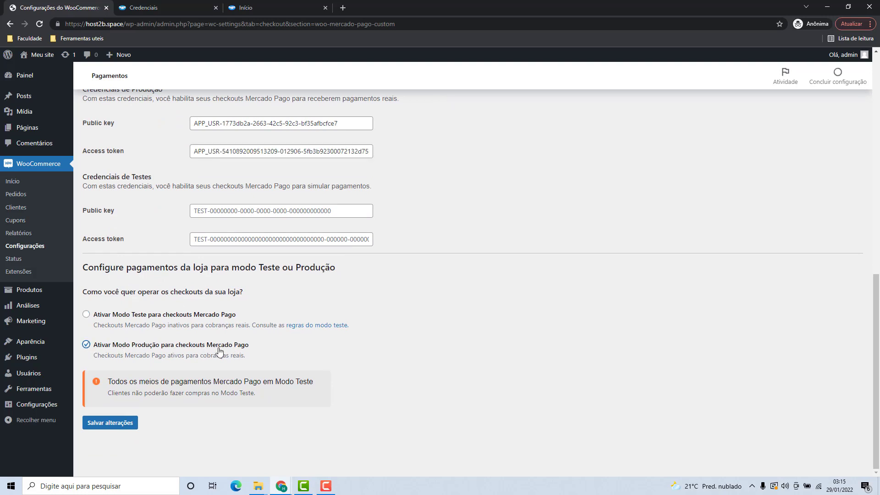
{"action": "left_click", "coordinate": [113, 427]}
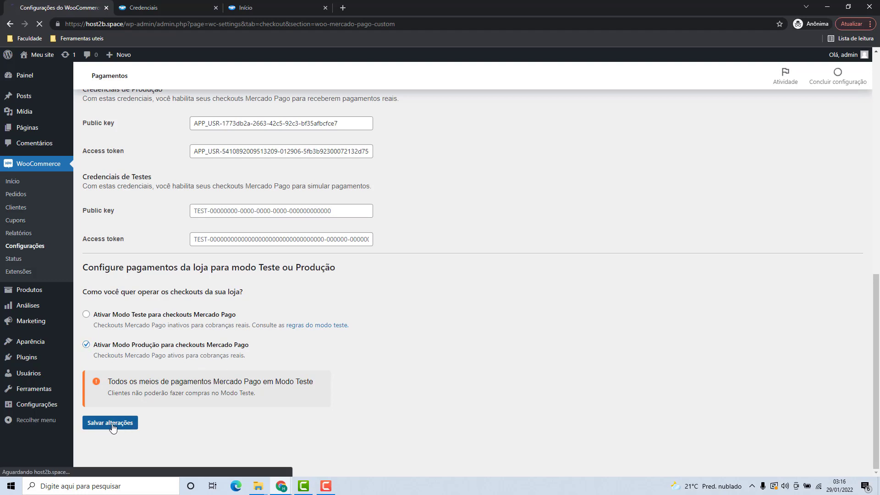
Replace the store name in the business information section with Host2b
{"action": "scroll", "coordinate": [180, 258], "scroll_direction": "down", "scroll_amount": 3}
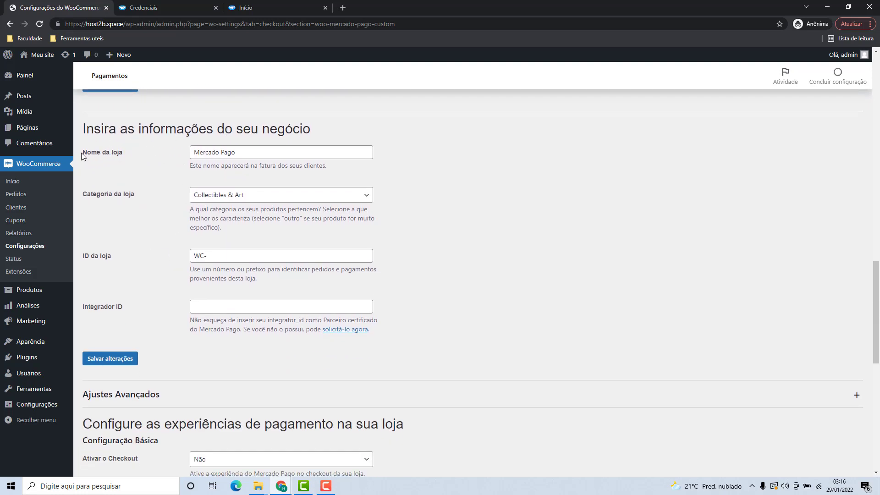
{"action": "left_click_drag", "start_coordinate": [235, 152], "coordinate": [180, 156]}
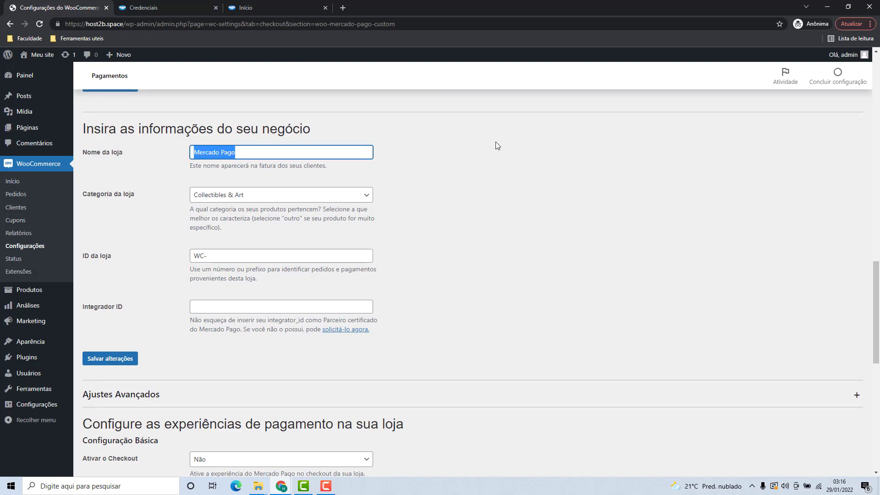
{"action": "type", "text": "Host2b"}
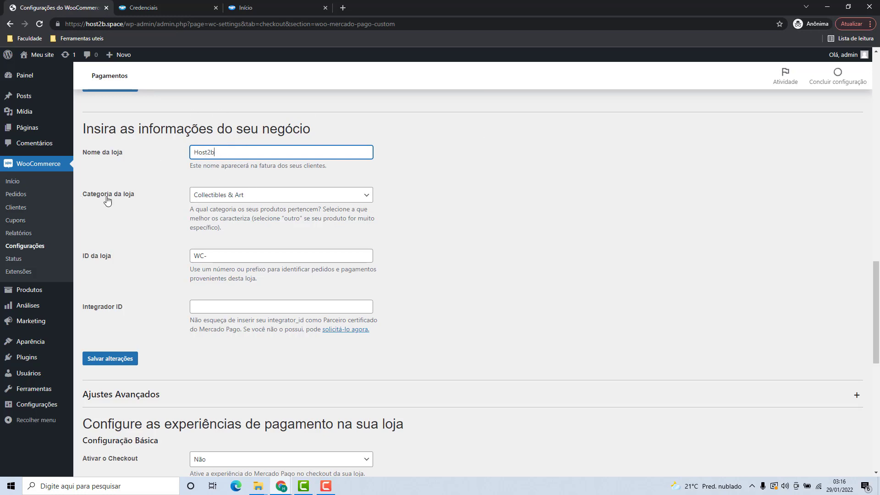
Set the store category to "Audio & Surveillance, Video & GPS, Others" and save the business information
{"action": "left_click", "coordinate": [217, 195]}
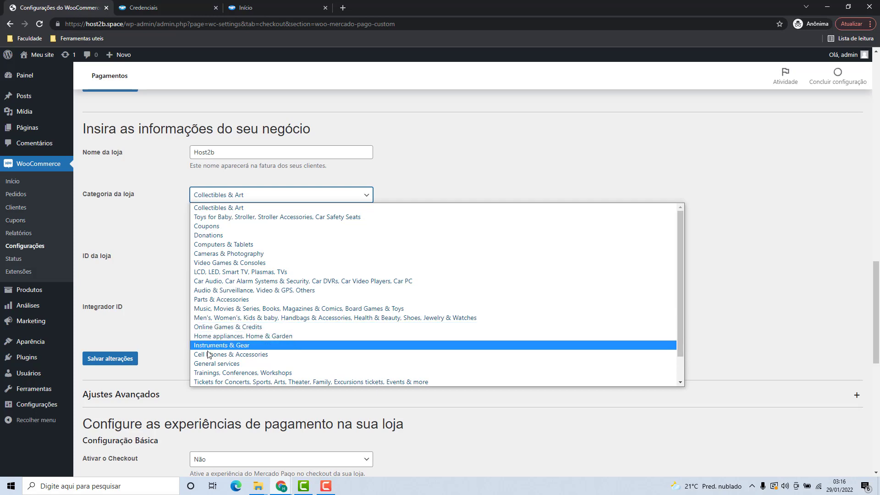
{"action": "left_click", "coordinate": [214, 196]}
{"action": "left_click", "coordinate": [215, 198]}
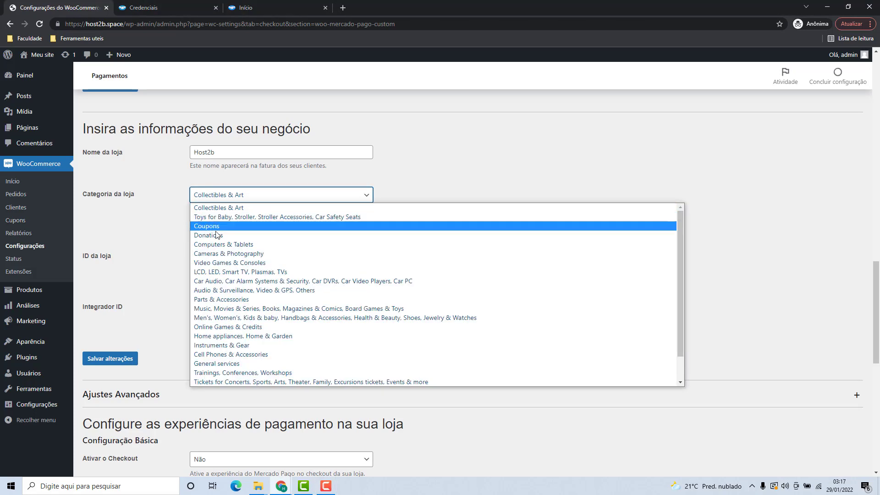
{"action": "left_click", "coordinate": [213, 290]}
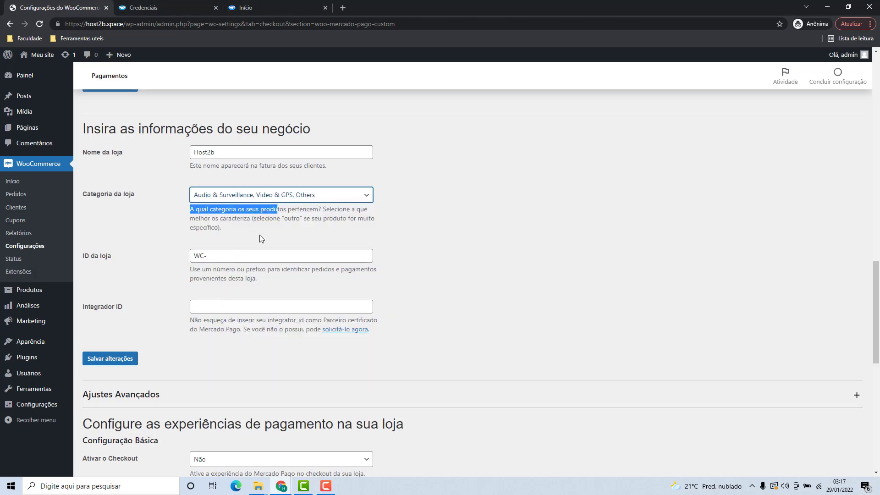
{"action": "left_click", "coordinate": [165, 231]}
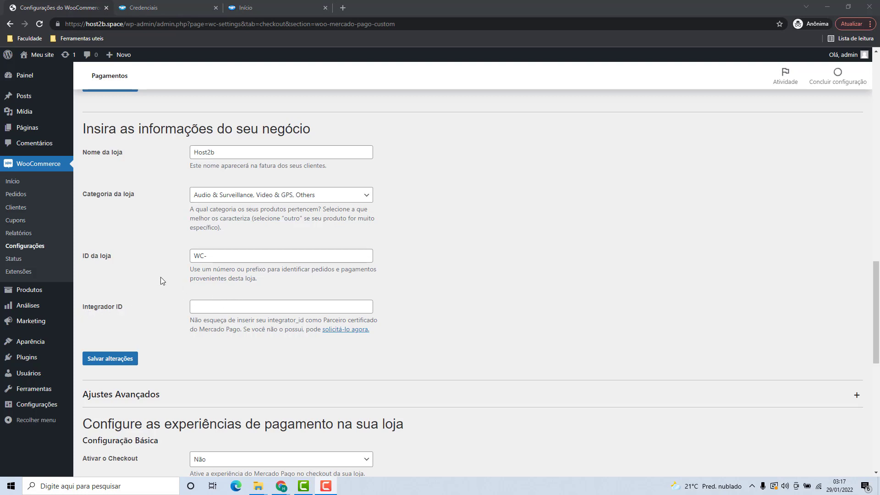
{"action": "left_click", "coordinate": [105, 362]}
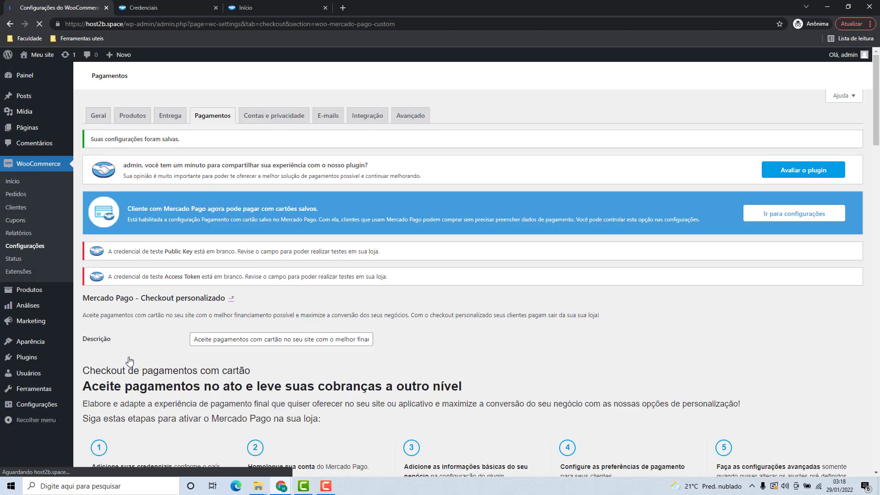
Set Ativar o Checkout to Sim in the basic configuration of the card payment checkout
{"action": "scroll", "coordinate": [130, 361], "scroll_direction": "down", "scroll_amount": 4}
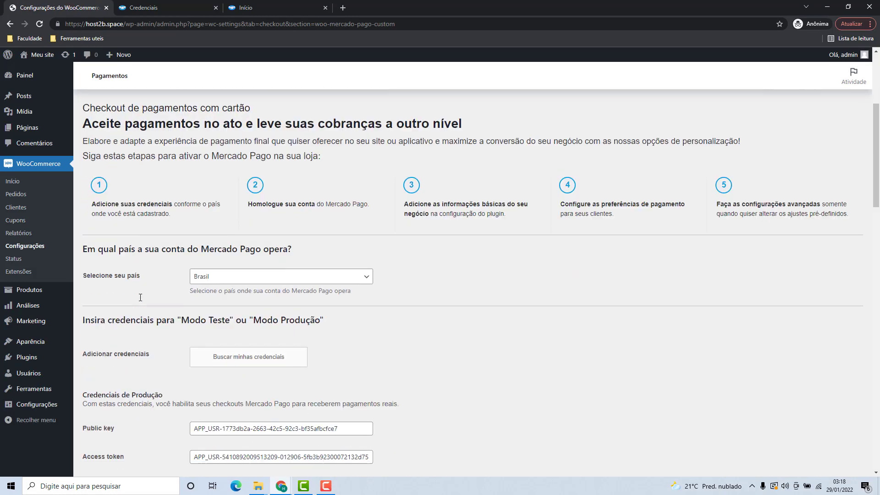
{"action": "scroll", "coordinate": [140, 298], "scroll_direction": "down", "scroll_amount": 13}
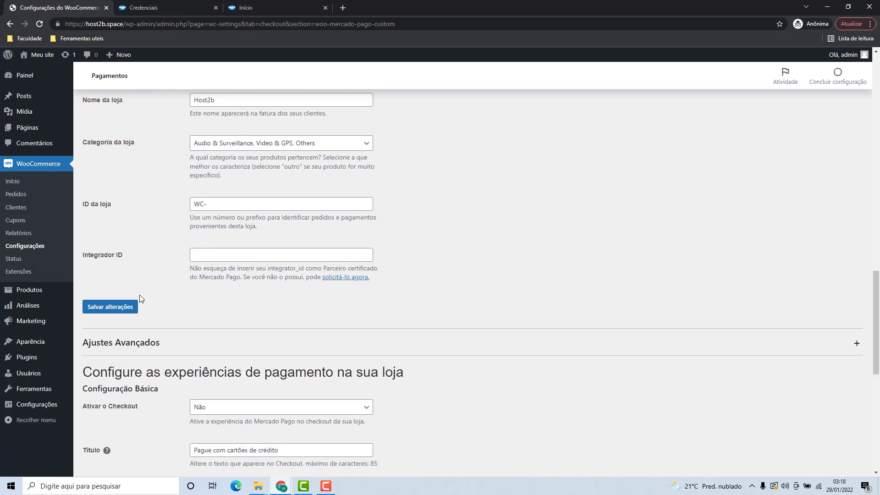
{"action": "scroll", "coordinate": [139, 295], "scroll_direction": "down", "scroll_amount": 3}
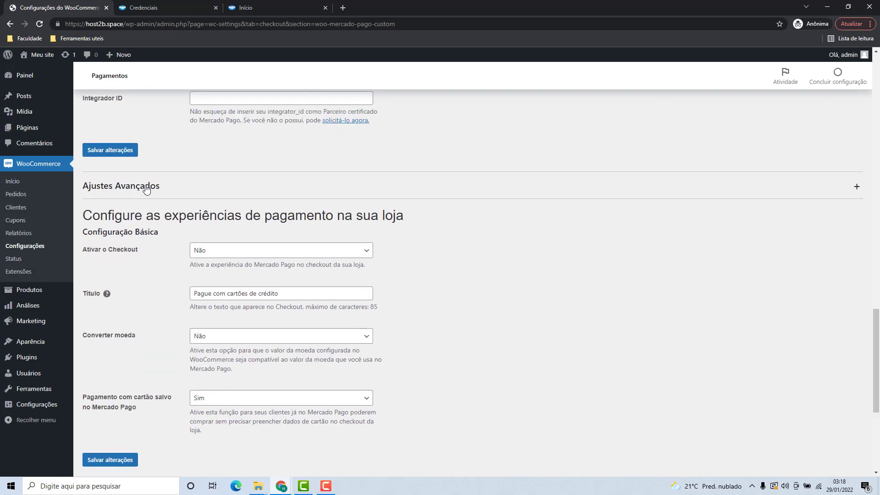
{"action": "scroll", "coordinate": [94, 233], "scroll_direction": "down", "scroll_amount": 1}
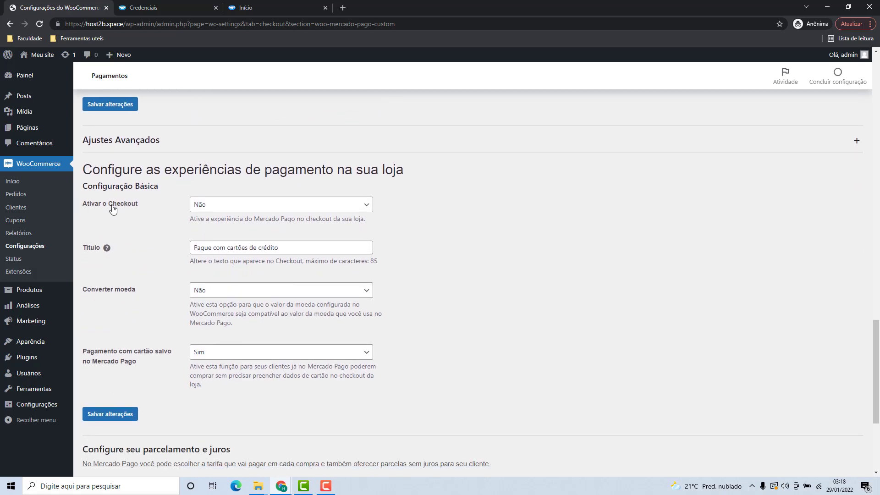
{"action": "left_click", "coordinate": [208, 207]}
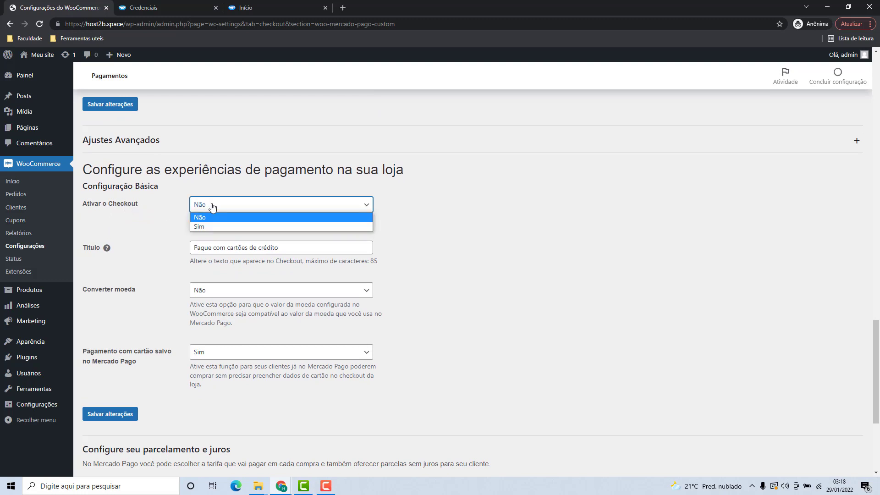
{"action": "left_click", "coordinate": [198, 227]}
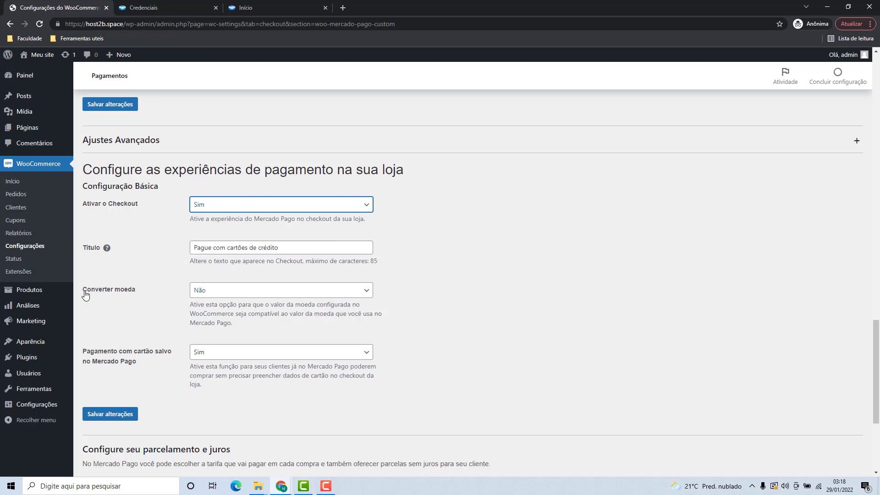
Keep currency conversion at Não and payment with saved cards at Sim, and save the card checkout settings
{"action": "left_click", "coordinate": [222, 293]}
{"action": "left_click", "coordinate": [206, 305]}
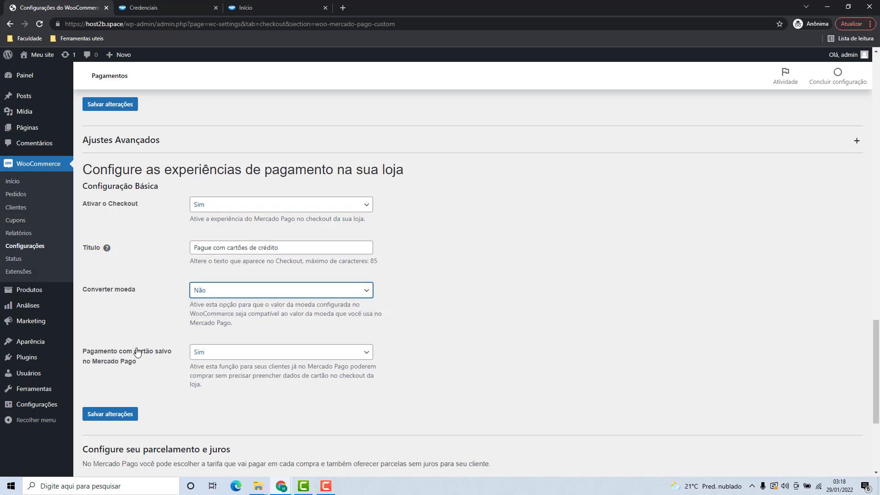
{"action": "left_click", "coordinate": [204, 352]}
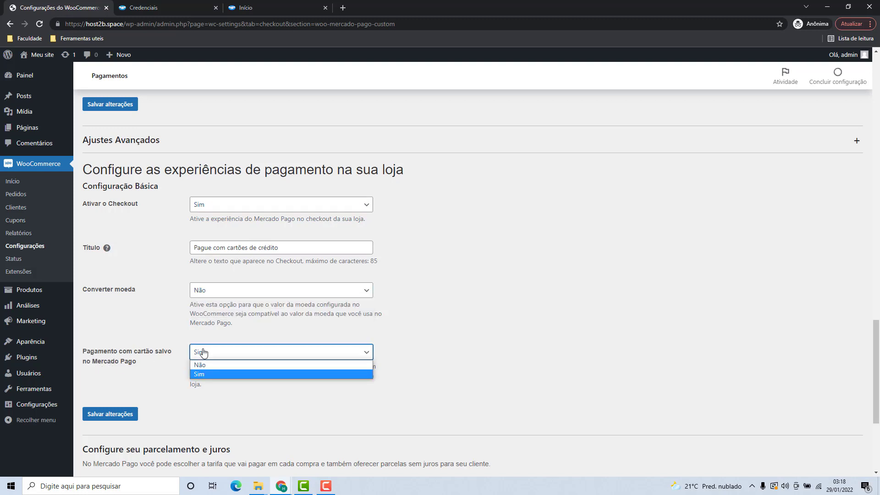
{"action": "left_click", "coordinate": [204, 361]}
{"action": "scroll", "coordinate": [149, 376], "scroll_direction": "down", "scroll_amount": 3}
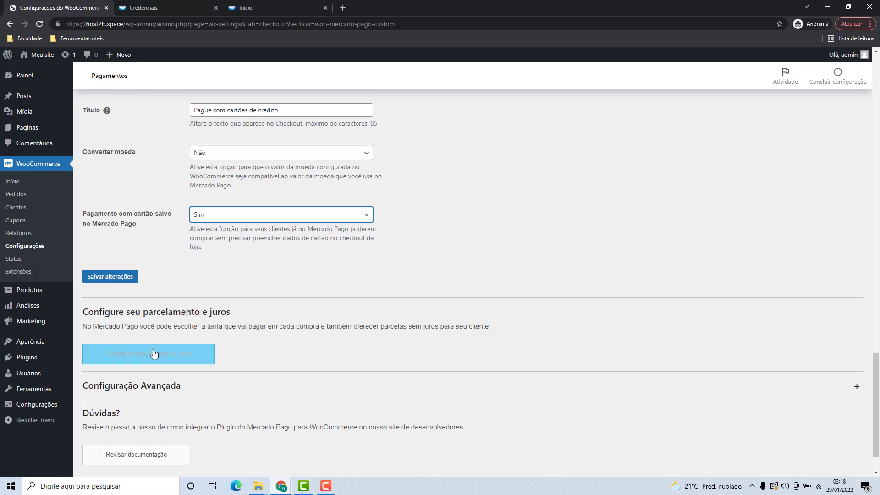
{"action": "left_click", "coordinate": [118, 282]}
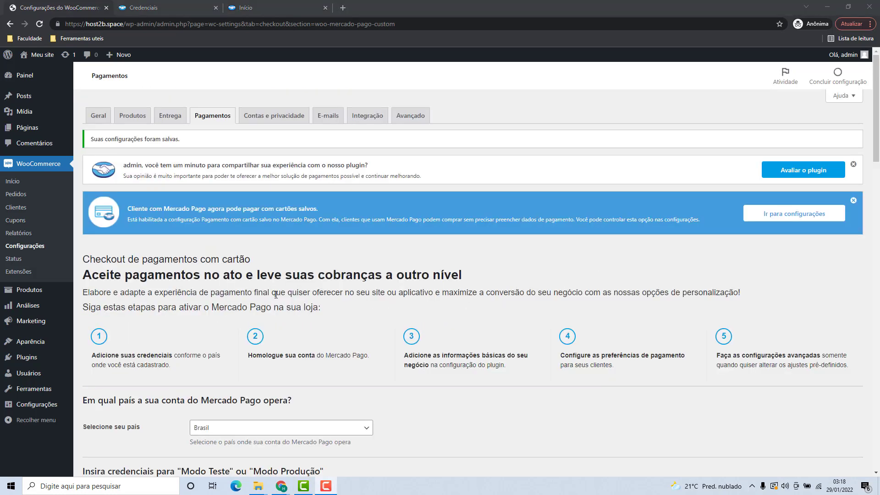
Examine the Mercado Pago costs page for configuring installments and interest, and close it
{"action": "scroll", "coordinate": [161, 242], "scroll_direction": "down", "scroll_amount": 20}
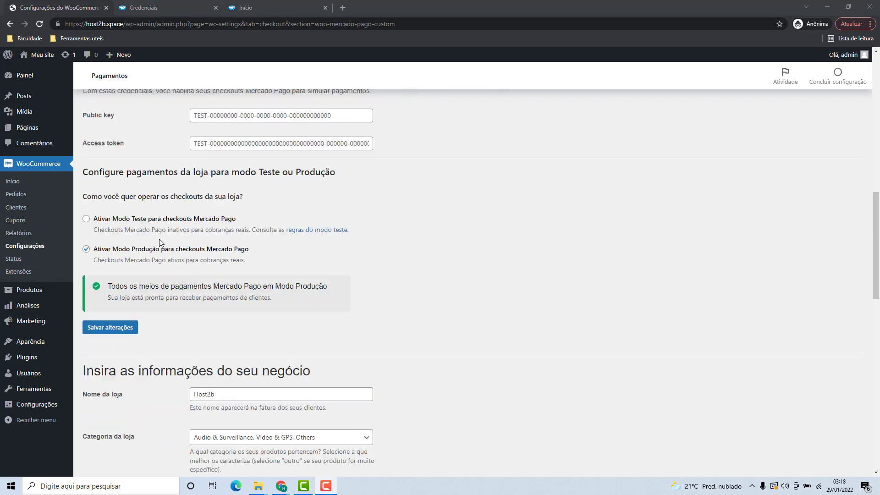
{"action": "scroll", "coordinate": [159, 243], "scroll_direction": "down", "scroll_amount": 10}
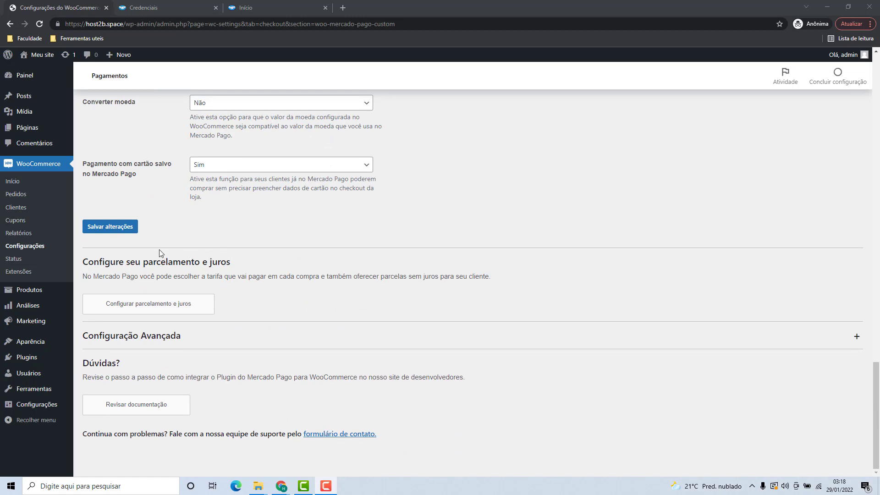
{"action": "left_click", "coordinate": [157, 309]}
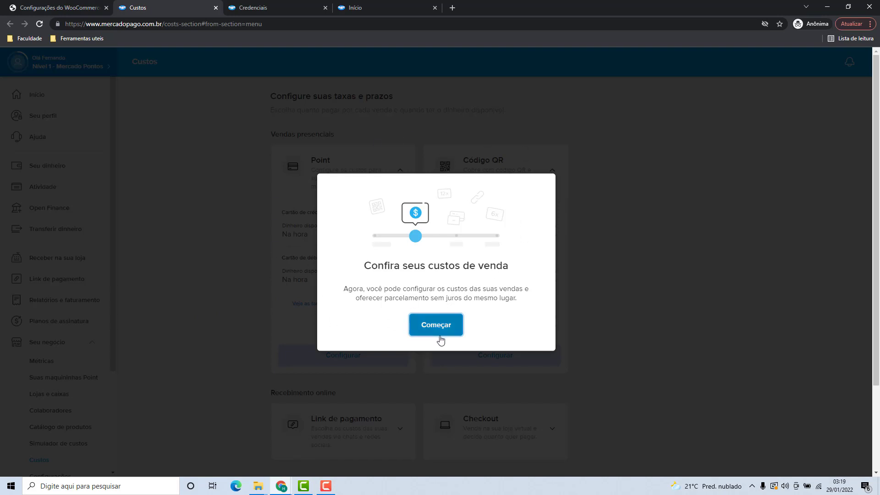
{"action": "left_click", "coordinate": [420, 323]}
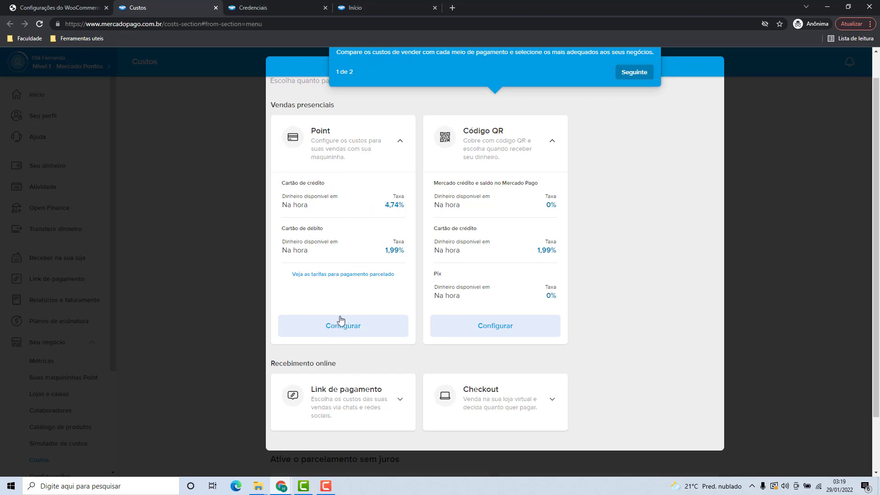
{"action": "left_click", "coordinate": [216, 11]}
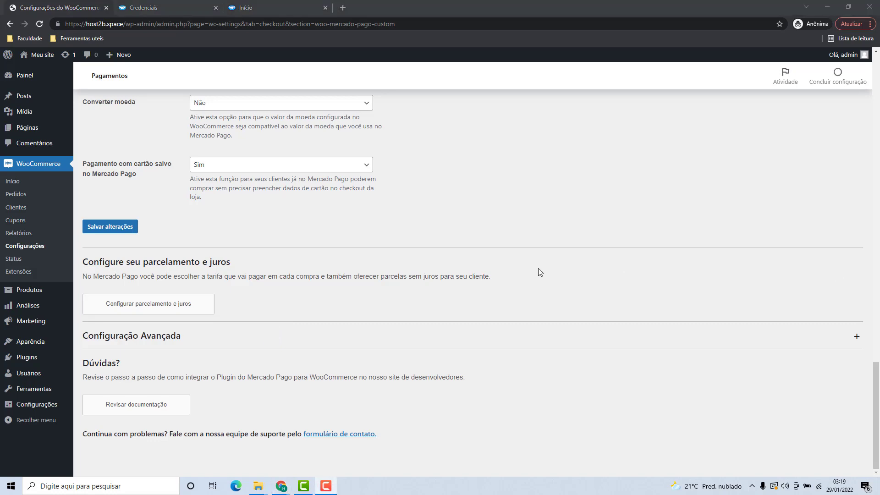
Return to the payment methods list and open the configuration of the Mercado Pago boleto and lottery checkout
{"action": "scroll", "coordinate": [300, 334], "scroll_direction": "up", "scroll_amount": 20}
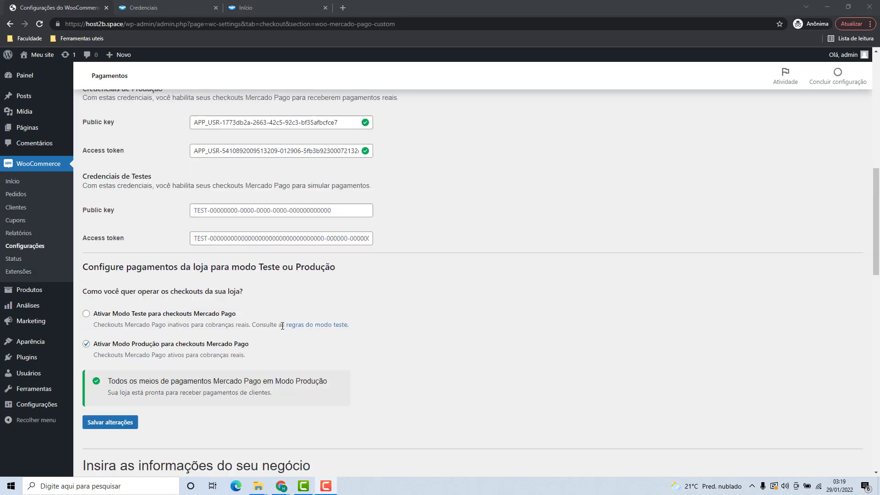
{"action": "scroll", "coordinate": [283, 326], "scroll_direction": "up", "scroll_amount": 2}
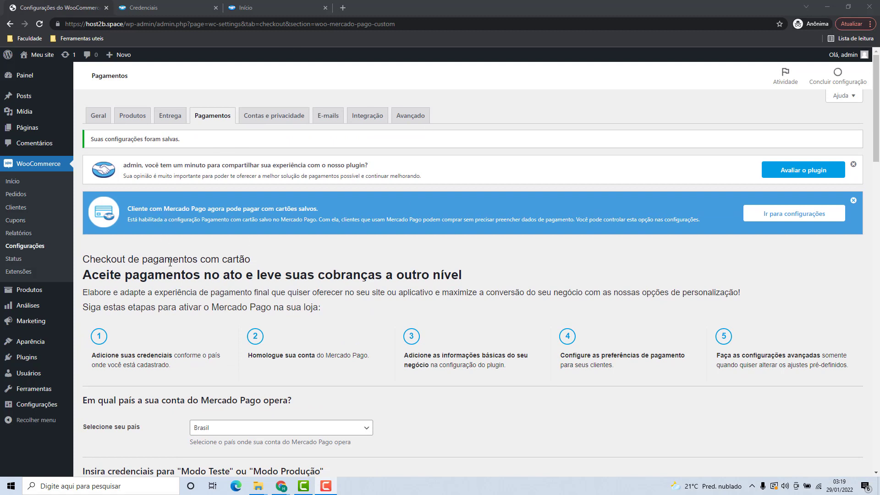
{"action": "left_click", "coordinate": [212, 121]}
{"action": "scroll", "coordinate": [314, 242], "scroll_direction": "down", "scroll_amount": 1}
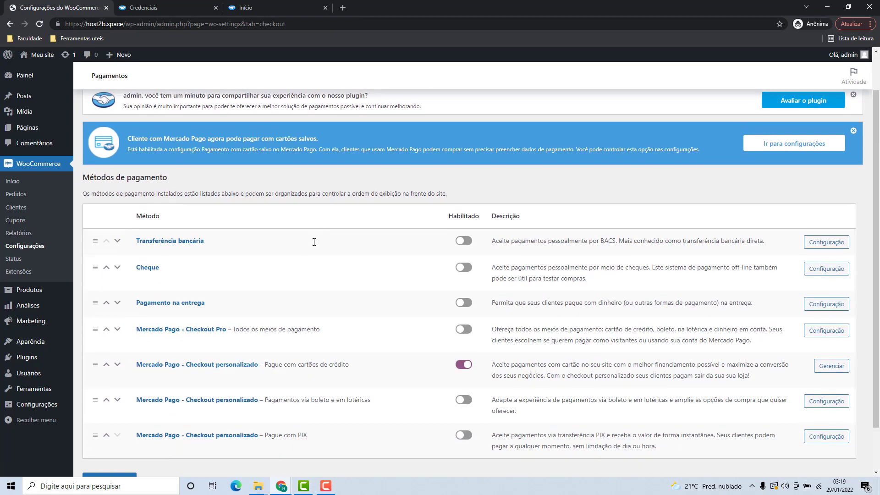
{"action": "scroll", "coordinate": [314, 243], "scroll_direction": "down", "scroll_amount": 1}
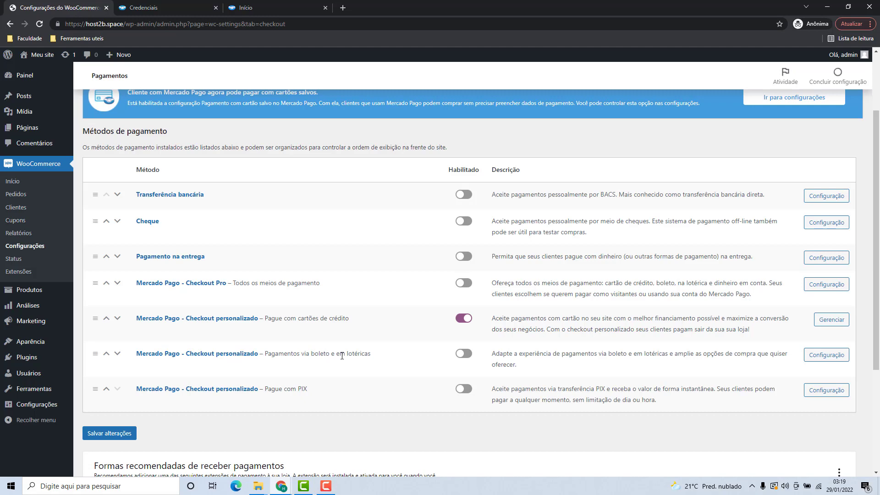
{"action": "left_click", "coordinate": [826, 355]}
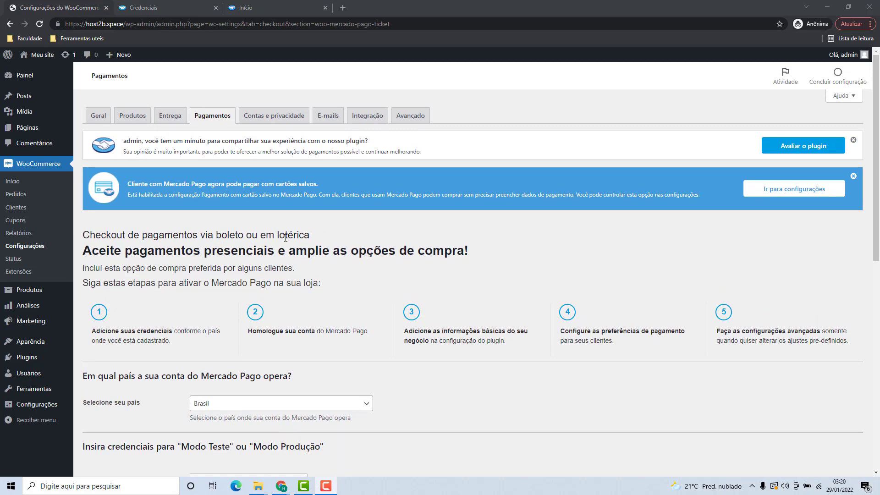
Activate production mode in the boleto and lottery checkout settings and save the changes
{"action": "scroll", "coordinate": [171, 235], "scroll_direction": "down", "scroll_amount": 4}
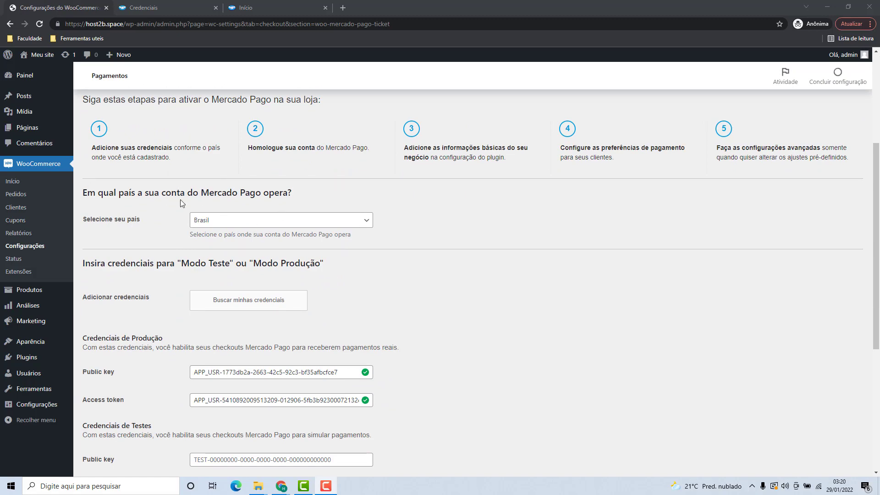
{"action": "scroll", "coordinate": [197, 209], "scroll_direction": "down", "scroll_amount": 1}
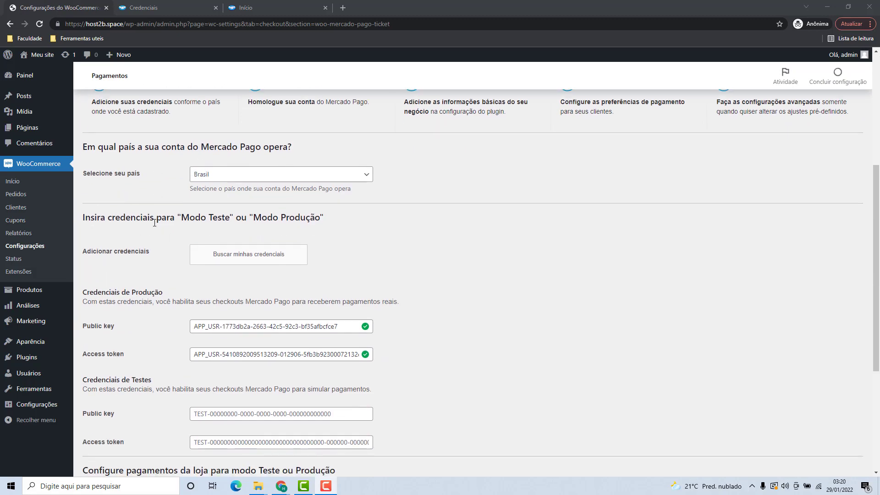
{"action": "scroll", "coordinate": [155, 222], "scroll_direction": "down", "scroll_amount": 4}
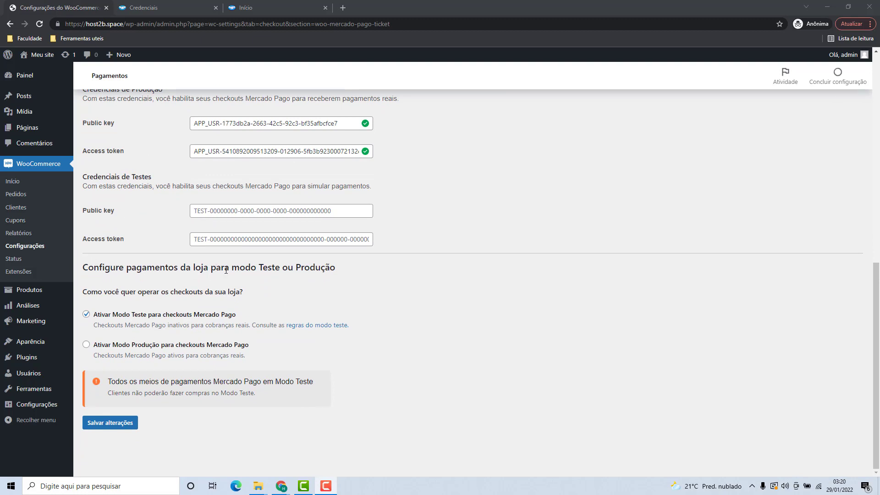
{"action": "left_click", "coordinate": [86, 345]}
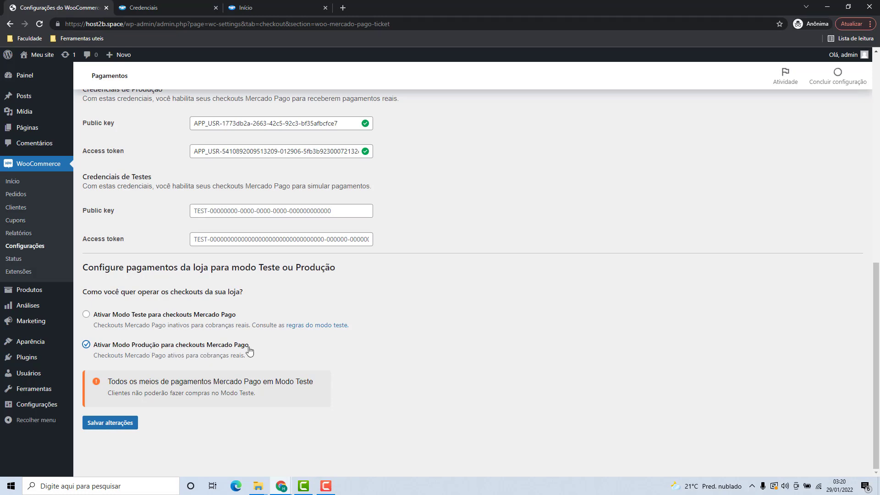
{"action": "left_click", "coordinate": [118, 427]}
Set Ativar o Checkout to Sim for payments via boleto and lottery
{"action": "scroll", "coordinate": [128, 278], "scroll_direction": "down", "scroll_amount": 12}
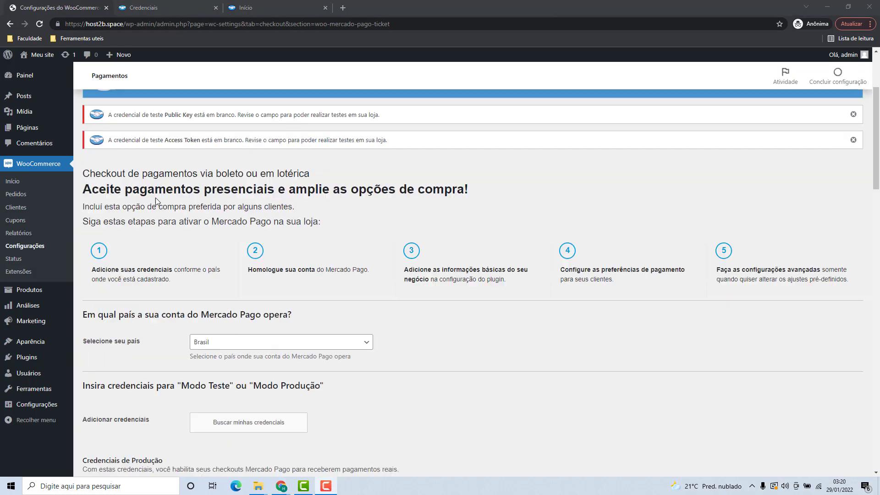
{"action": "scroll", "coordinate": [158, 195], "scroll_direction": "down", "scroll_amount": 6}
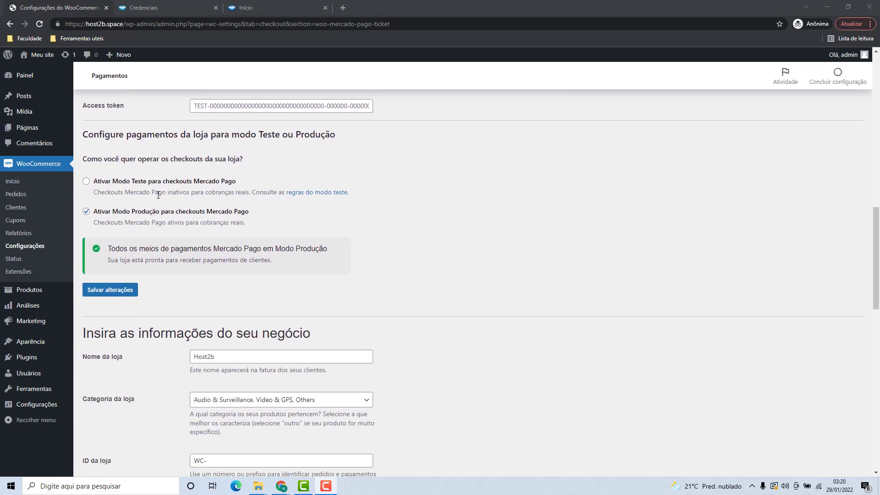
{"action": "scroll", "coordinate": [137, 184], "scroll_direction": "down", "scroll_amount": 6}
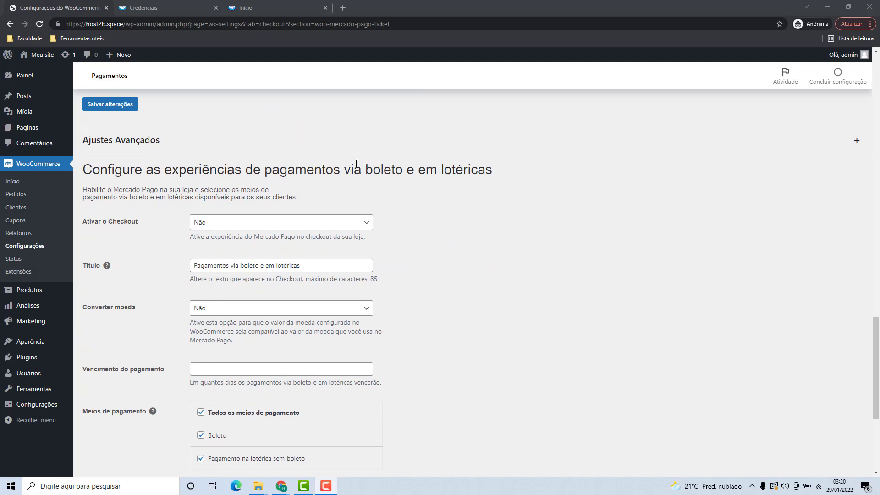
{"action": "scroll", "coordinate": [356, 164], "scroll_direction": "down", "scroll_amount": 1}
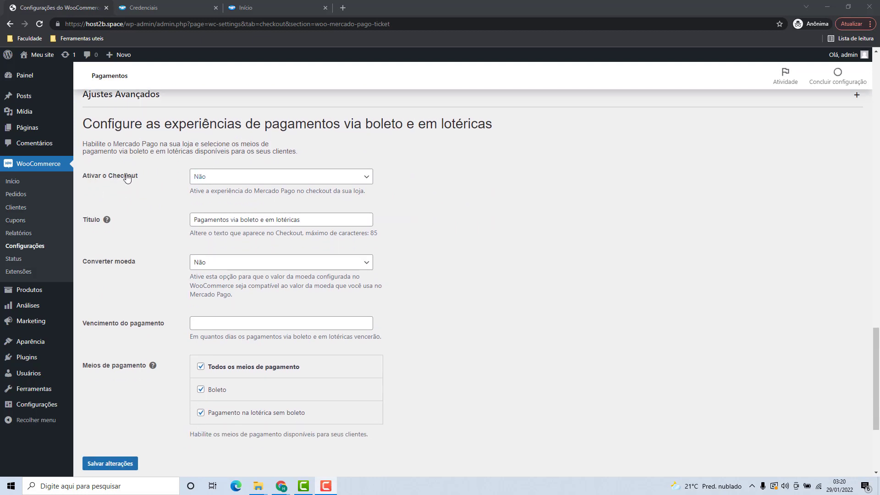
{"action": "left_click", "coordinate": [206, 177]}
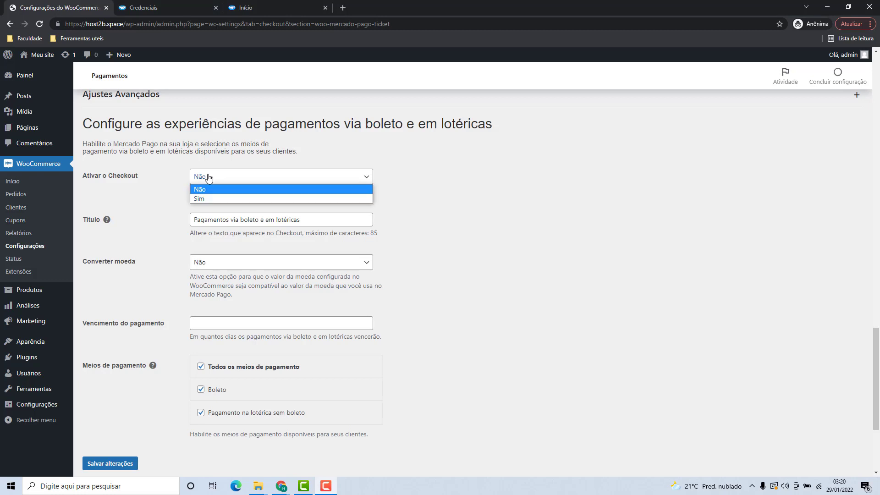
{"action": "left_click", "coordinate": [201, 199]}
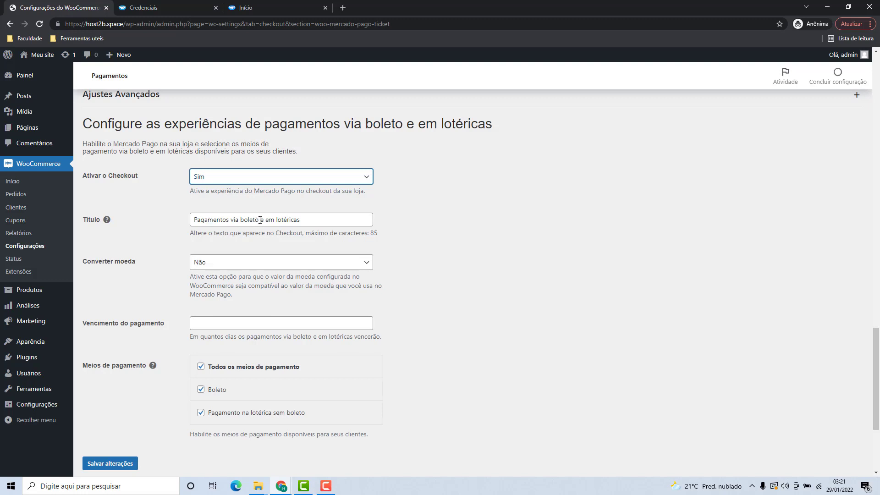
Shorten the checkout title to "Pagamentos via boleto" and set the payment due period to 5 days
{"action": "left_click_drag", "start_coordinate": [260, 220], "coordinate": [324, 220]}
{"action": "key", "text": "BackSpace"}
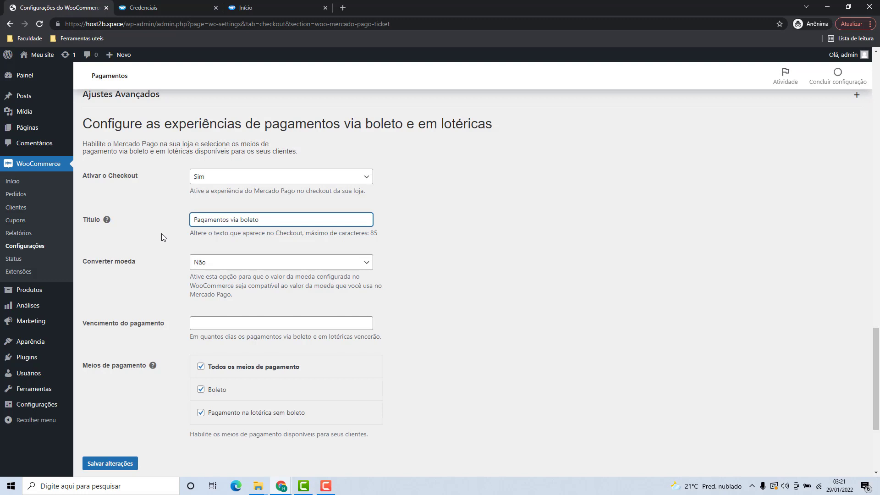
{"action": "scroll", "coordinate": [162, 237], "scroll_direction": "down", "scroll_amount": 1}
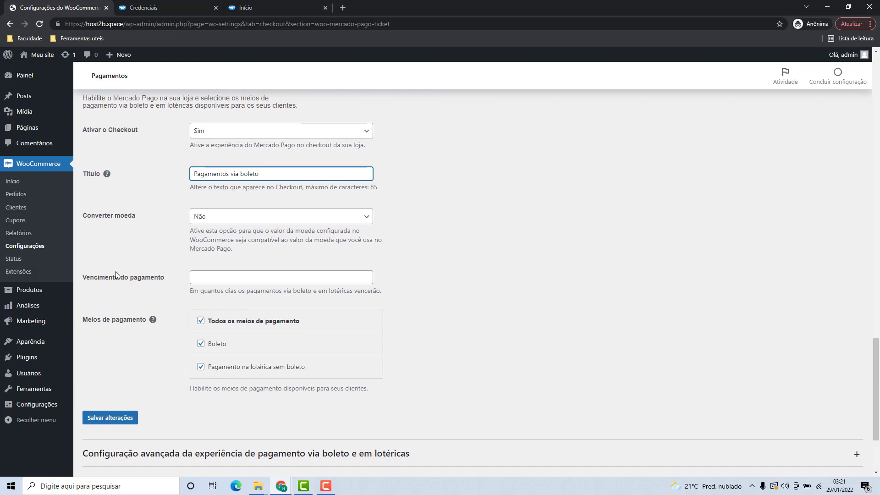
{"action": "left_click", "coordinate": [230, 277]}
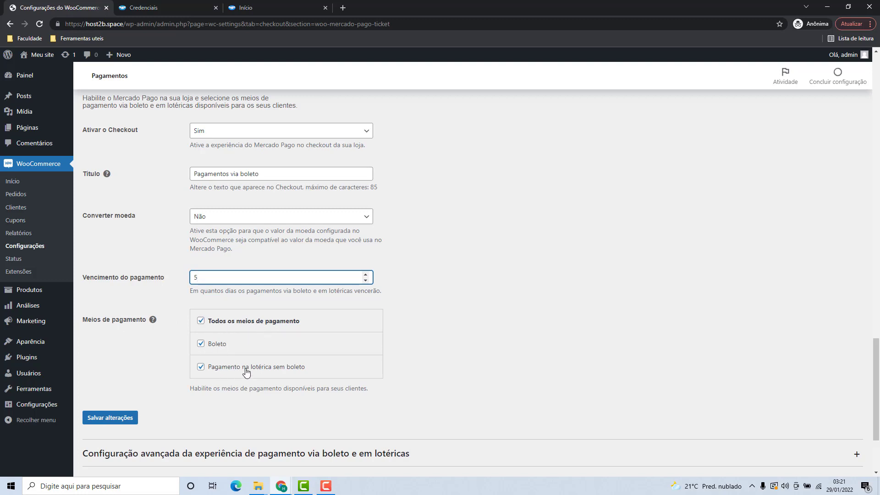
Leave only Boleto enabled among the payment means and save the boleto checkout settings
{"action": "left_click", "coordinate": [200, 367]}
{"action": "left_click", "coordinate": [201, 320]}
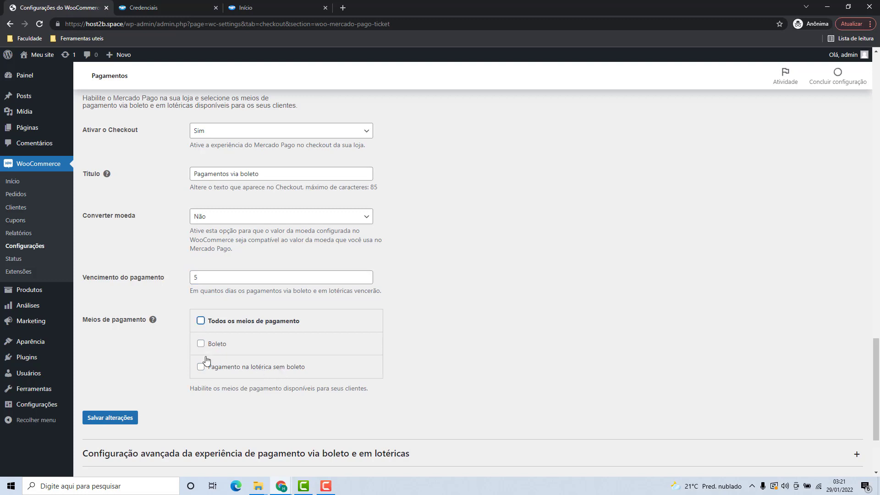
{"action": "left_click", "coordinate": [201, 344]}
{"action": "left_click", "coordinate": [110, 417]}
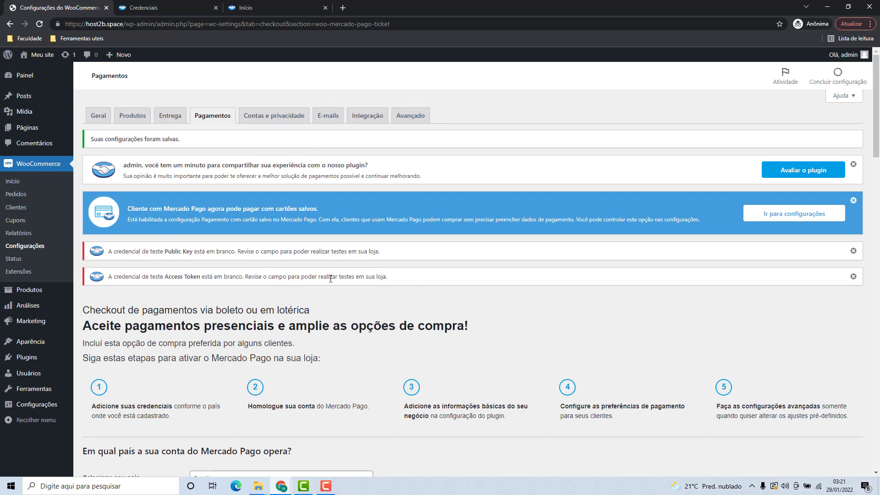
Return to the payment methods list and enable the Mercado Pago custom checkout for boleto and lottery payments
{"action": "left_click", "coordinate": [209, 119]}
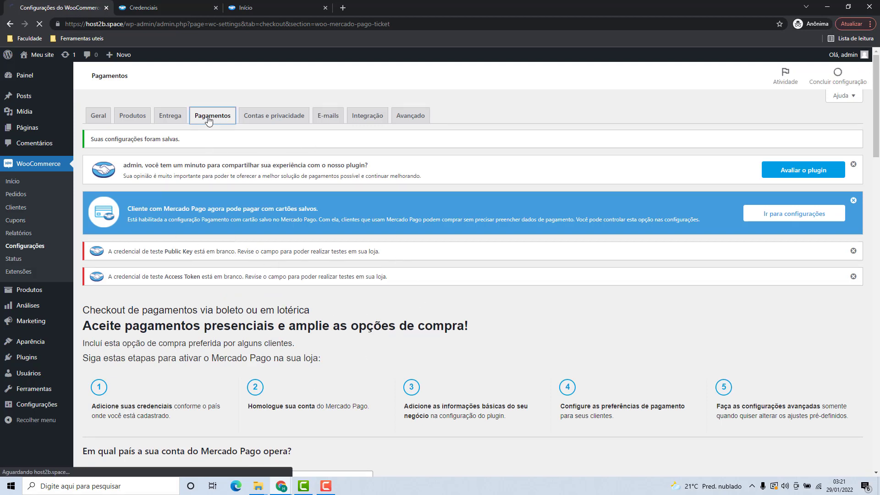
{"action": "scroll", "coordinate": [326, 278], "scroll_direction": "down", "scroll_amount": 2}
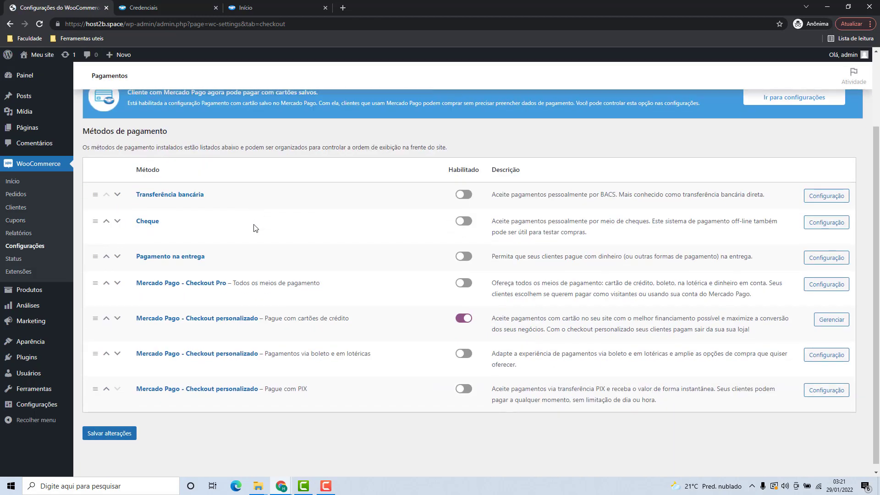
{"action": "left_click", "coordinate": [464, 354]}
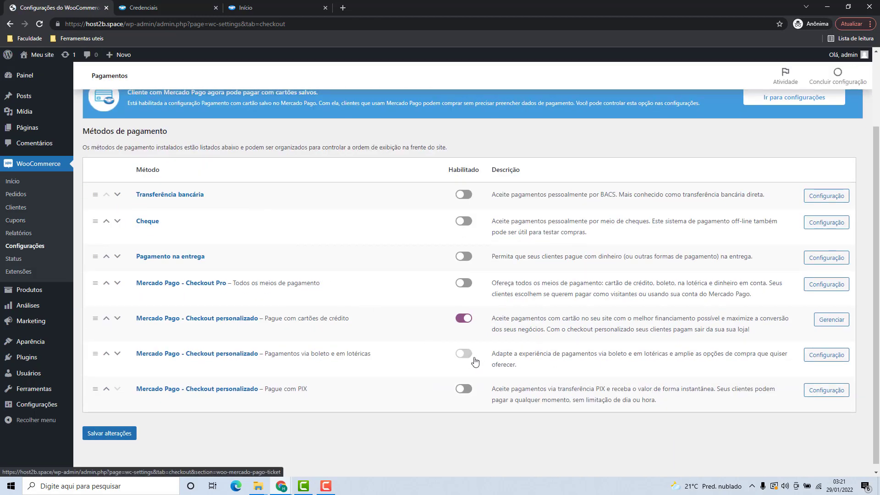
{"action": "scroll", "coordinate": [466, 362], "scroll_direction": "down", "scroll_amount": 1}
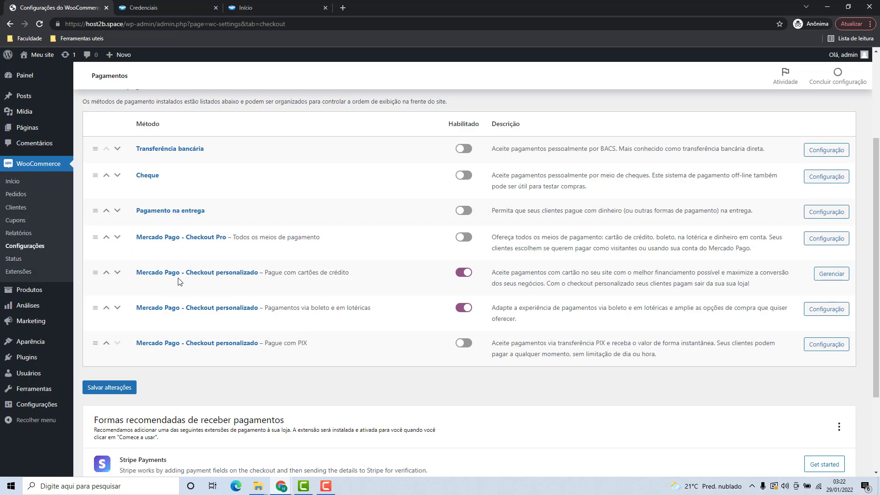
{"action": "scroll", "coordinate": [109, 265], "scroll_direction": "up", "scroll_amount": 2}
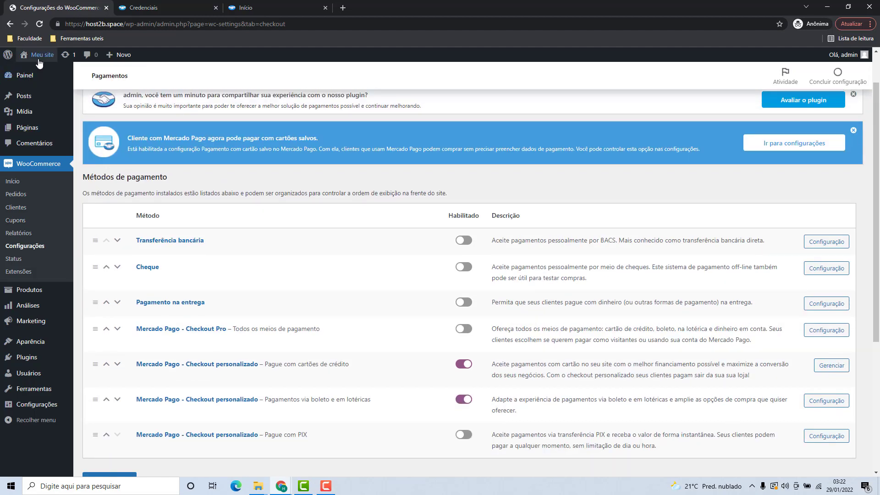
Visit the store's shop page and add the Beanie to the cart
{"action": "mouse_move", "coordinate": [42, 55]}
{"action": "left_click", "coordinate": [35, 84]}
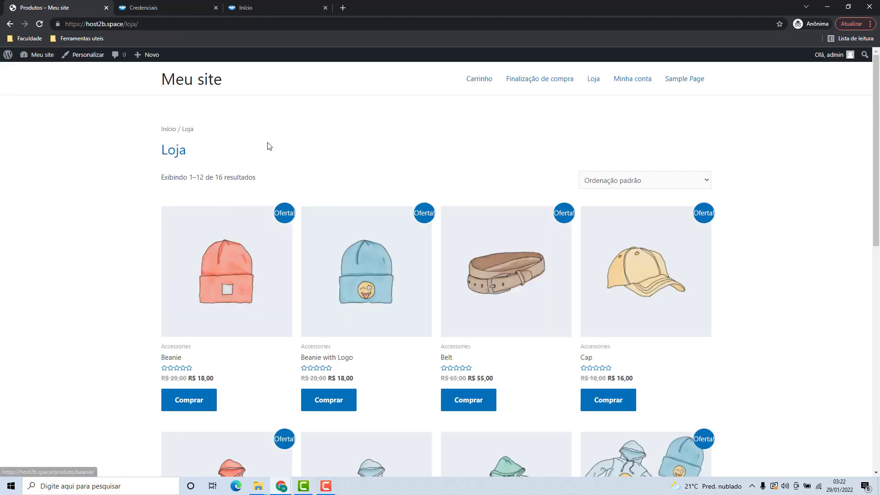
{"action": "scroll", "coordinate": [485, 256], "scroll_direction": "down", "scroll_amount": 10}
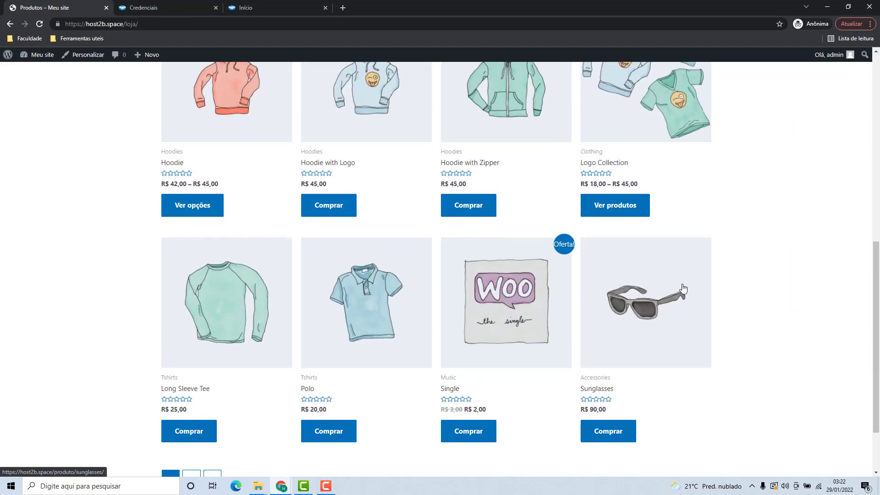
{"action": "scroll", "coordinate": [126, 329], "scroll_direction": "up", "scroll_amount": 10}
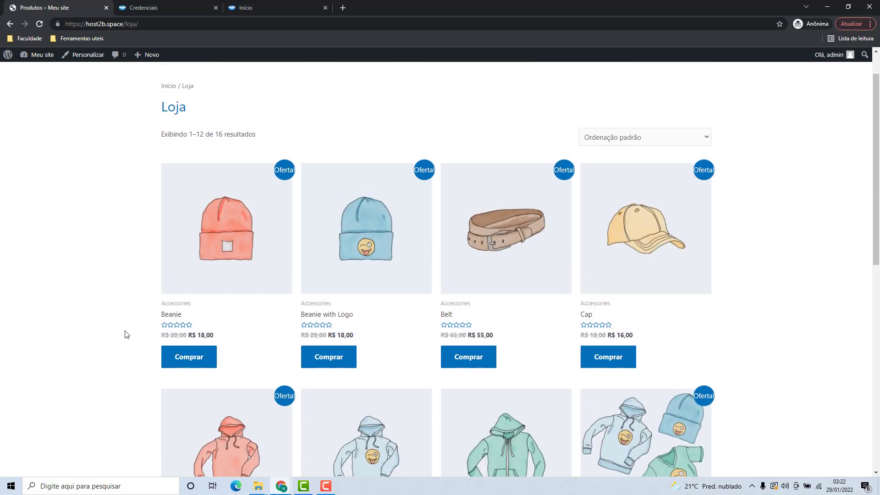
{"action": "left_click", "coordinate": [186, 366]}
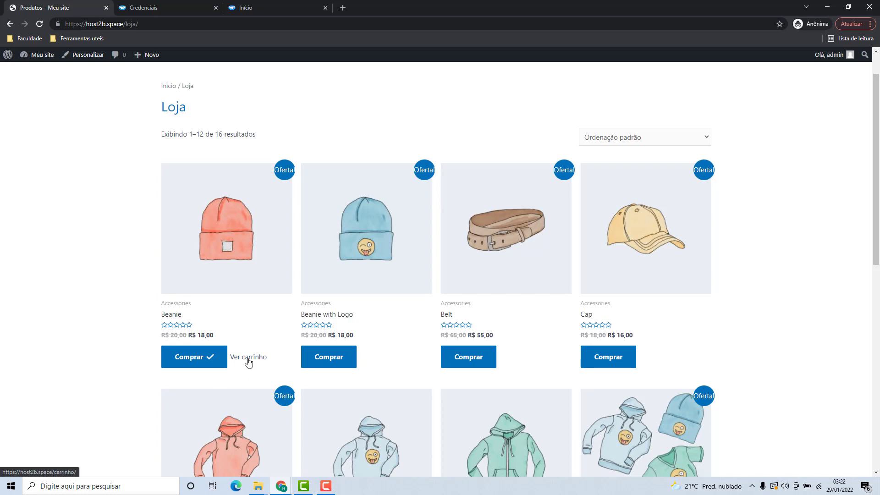
Proceed from the cart to checkout and review the billing form, order summary and Mercado Pago payment options
{"action": "left_click", "coordinate": [250, 358]}
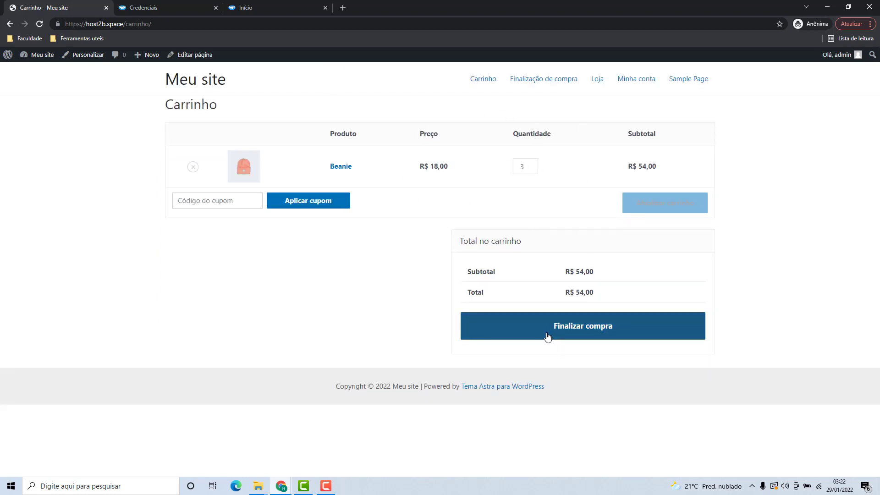
{"action": "left_click", "coordinate": [587, 339]}
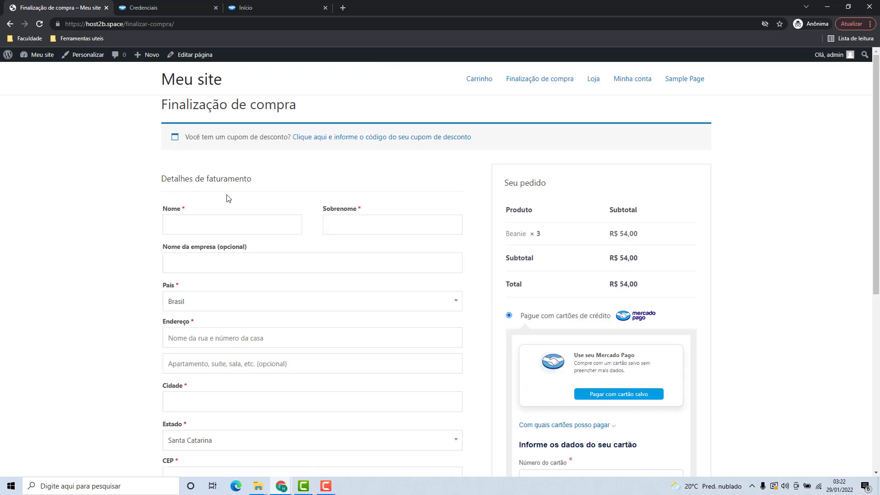
{"action": "scroll", "coordinate": [247, 202], "scroll_direction": "down", "scroll_amount": 5}
{"action": "scroll", "coordinate": [247, 202], "scroll_direction": "down", "scroll_amount": 2}
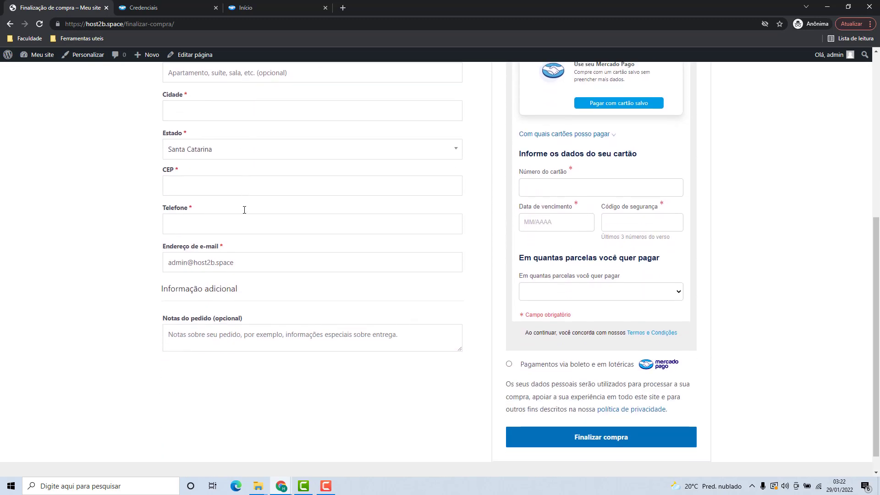
{"action": "scroll", "coordinate": [254, 354], "scroll_direction": "up", "scroll_amount": 6}
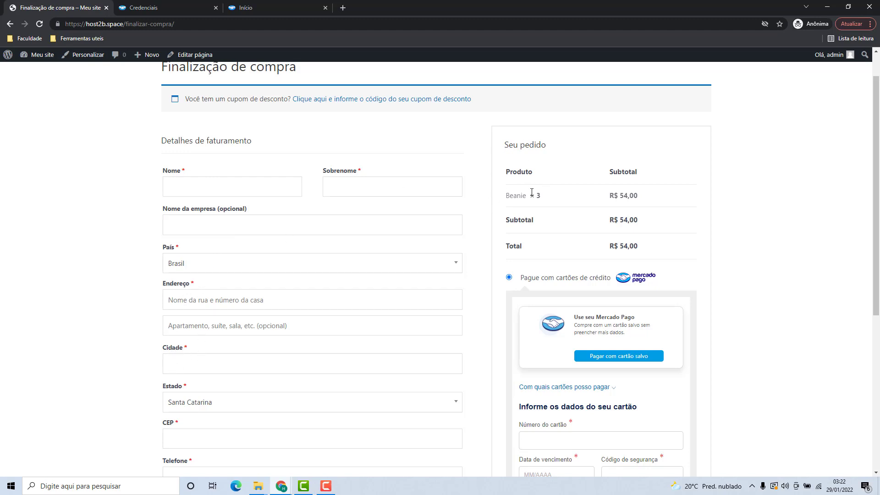
{"action": "scroll", "coordinate": [532, 191], "scroll_direction": "down", "scroll_amount": 2}
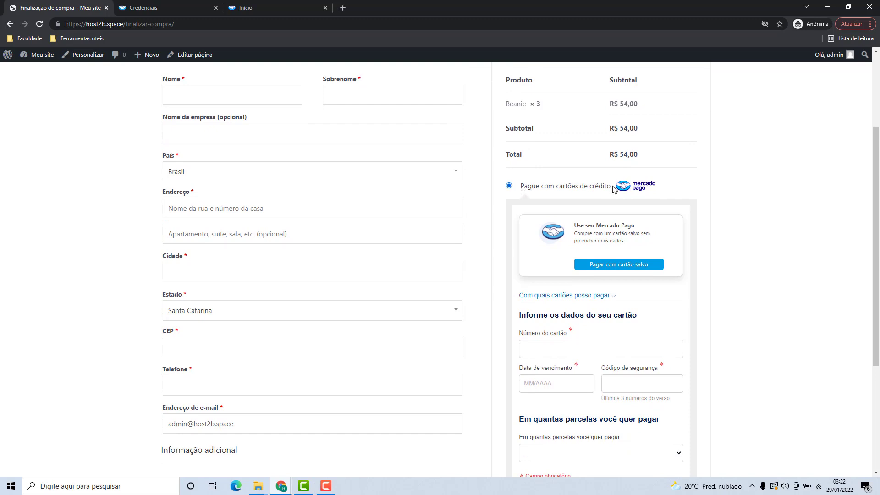
{"action": "scroll", "coordinate": [613, 188], "scroll_direction": "down", "scroll_amount": 1}
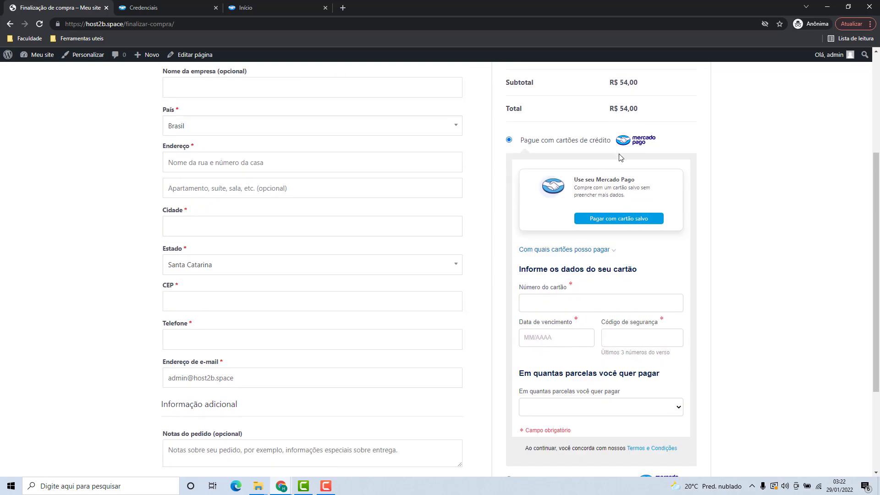
{"action": "scroll", "coordinate": [620, 157], "scroll_direction": "down", "scroll_amount": 3}
{"action": "scroll", "coordinate": [628, 163], "scroll_direction": "up", "scroll_amount": 3}
Examine the credit card payment form's card number, expiry date, security code and installment fields
{"action": "left_click", "coordinate": [545, 300]}
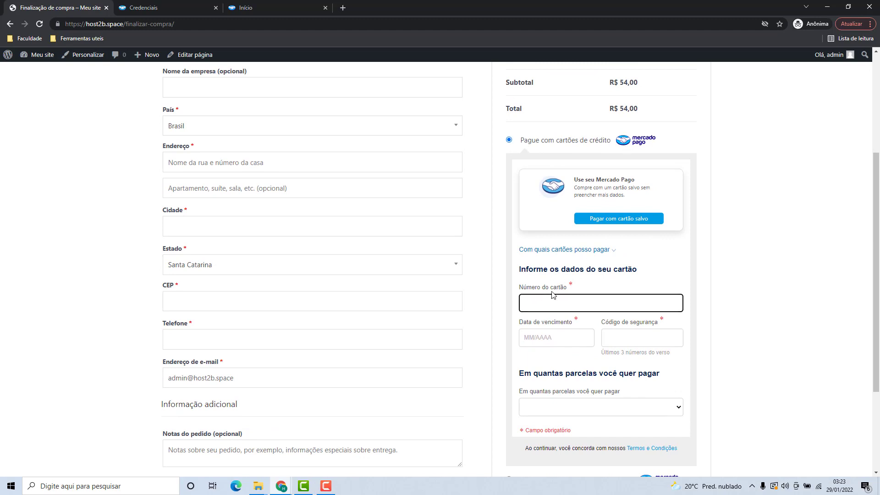
{"action": "left_click", "coordinate": [531, 337]}
{"action": "left_click", "coordinate": [609, 339]}
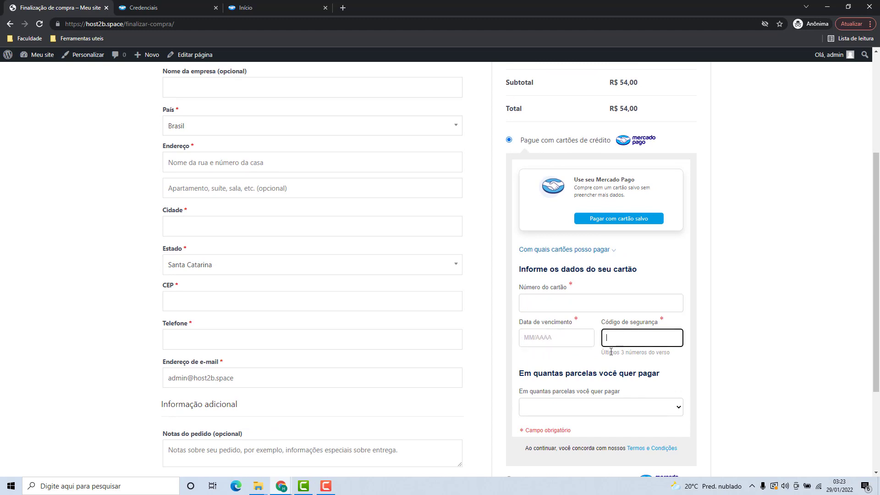
{"action": "left_click", "coordinate": [569, 418]}
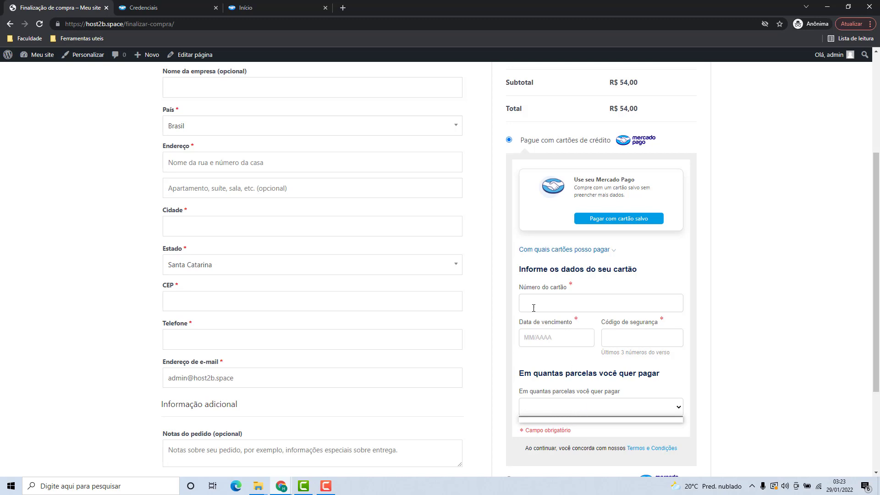
{"action": "left_click", "coordinate": [552, 304]}
{"action": "scroll", "coordinate": [554, 306], "scroll_direction": "down", "scroll_amount": 3}
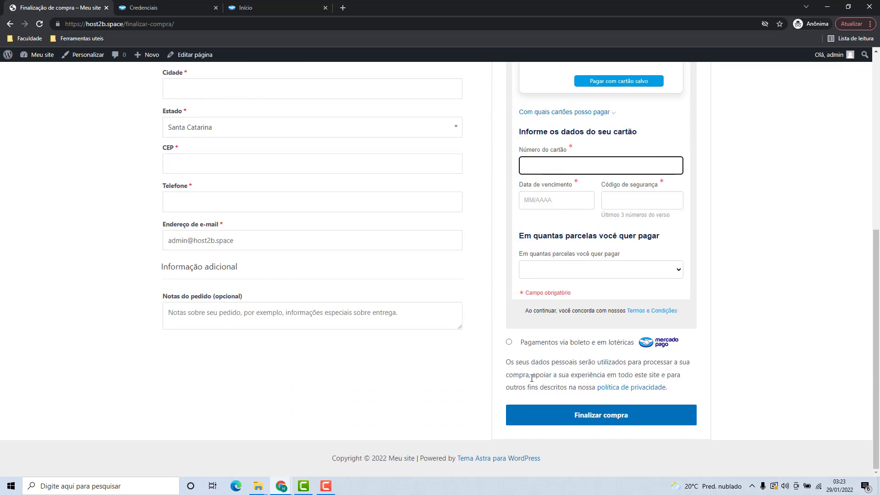
Select payment via boleto and lottery at checkout and inspect its payment means and CPF/CNPJ field
{"action": "left_click", "coordinate": [509, 342]}
{"action": "scroll", "coordinate": [534, 314], "scroll_direction": "up", "scroll_amount": 4}
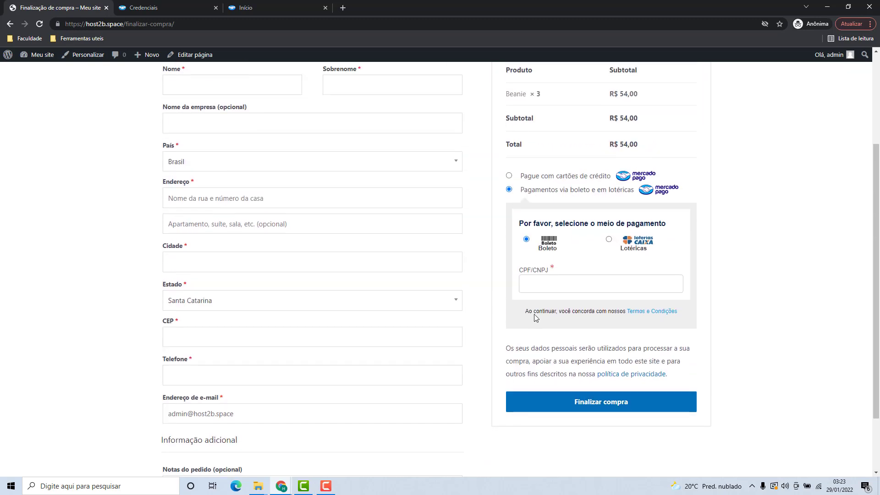
{"action": "left_click", "coordinate": [540, 298]}
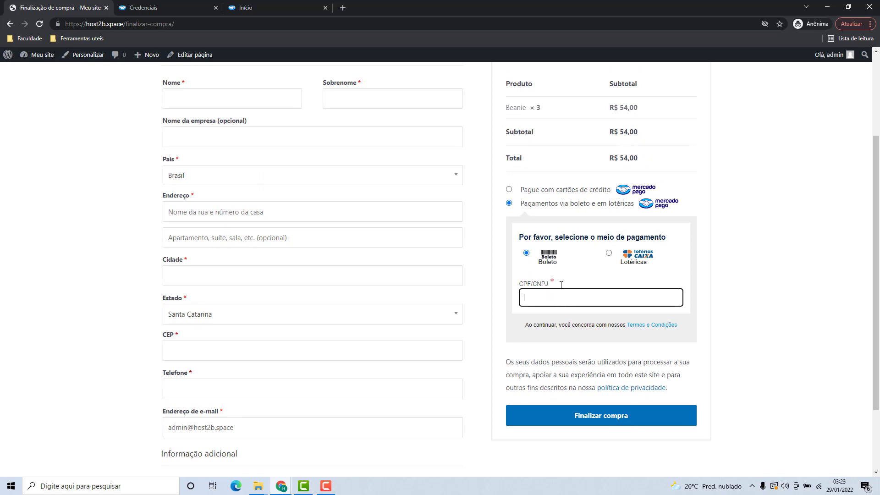
Switch the checkout back to credit card payment and review its form on the page
{"action": "left_click", "coordinate": [508, 189]}
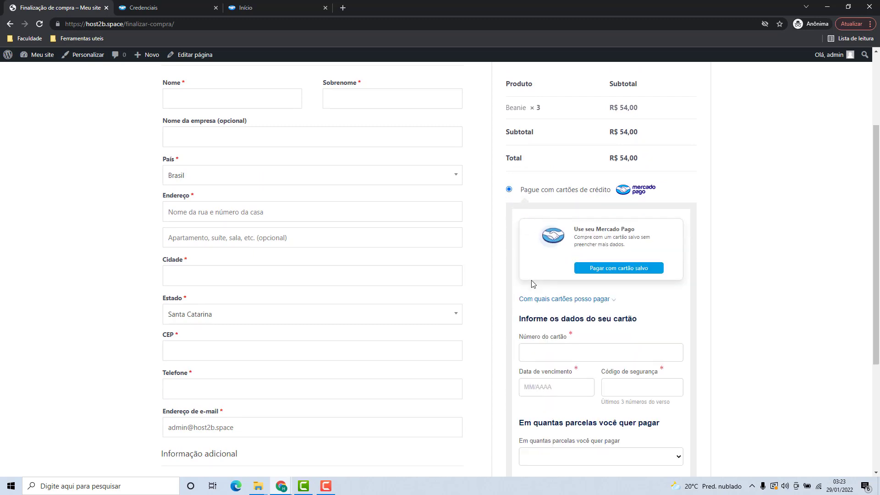
{"action": "scroll", "coordinate": [532, 283], "scroll_direction": "up", "scroll_amount": 1}
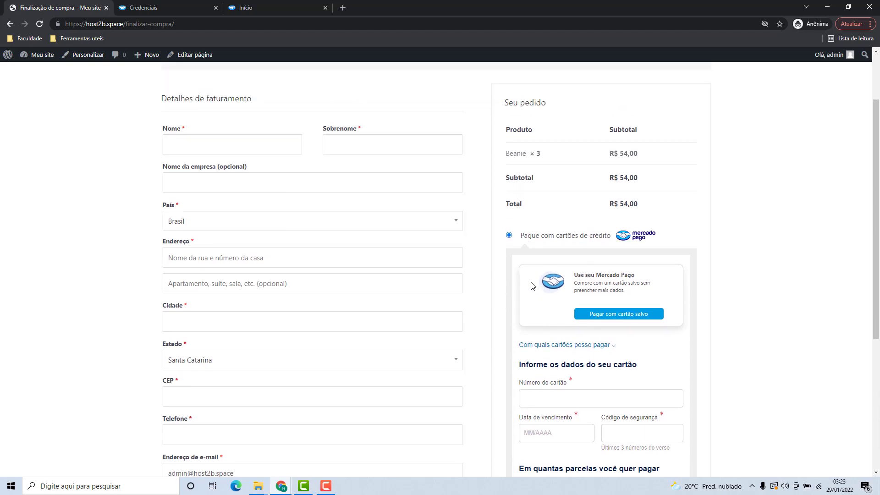
{"action": "scroll", "coordinate": [532, 285], "scroll_direction": "down", "scroll_amount": 5}
{"action": "scroll", "coordinate": [543, 298], "scroll_direction": "up", "scroll_amount": 3}
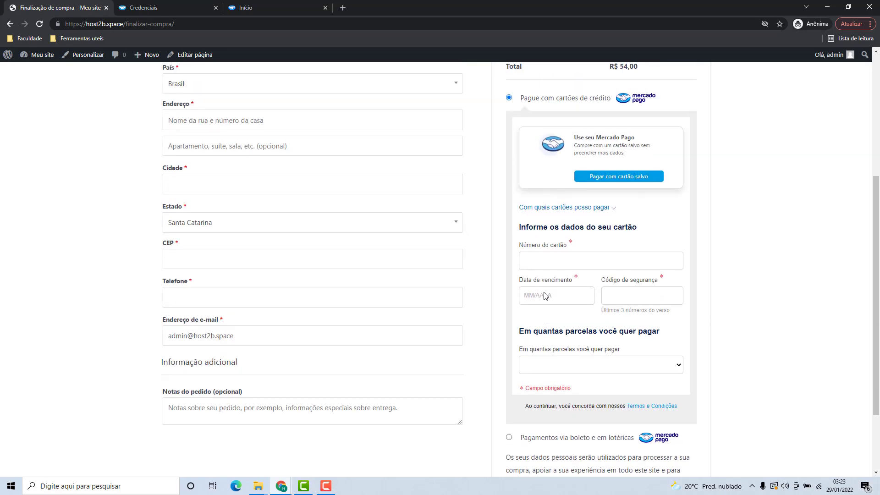
{"action": "scroll", "coordinate": [543, 297], "scroll_direction": "up", "scroll_amount": 3}
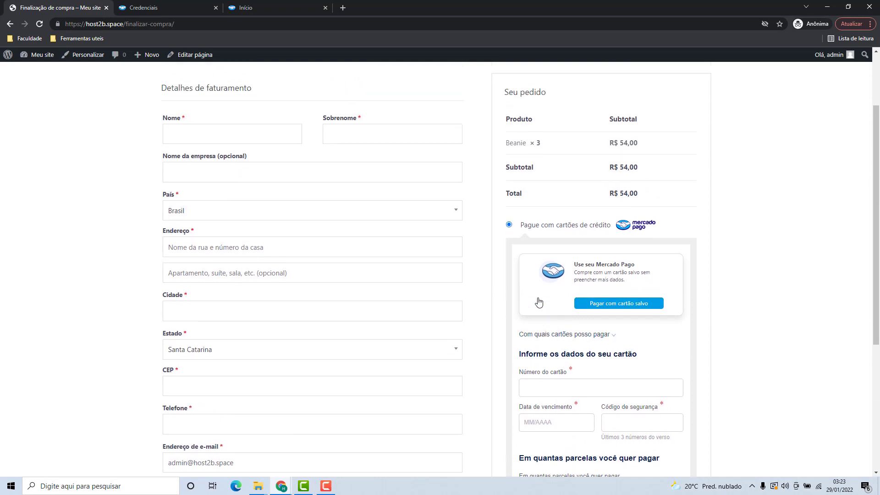